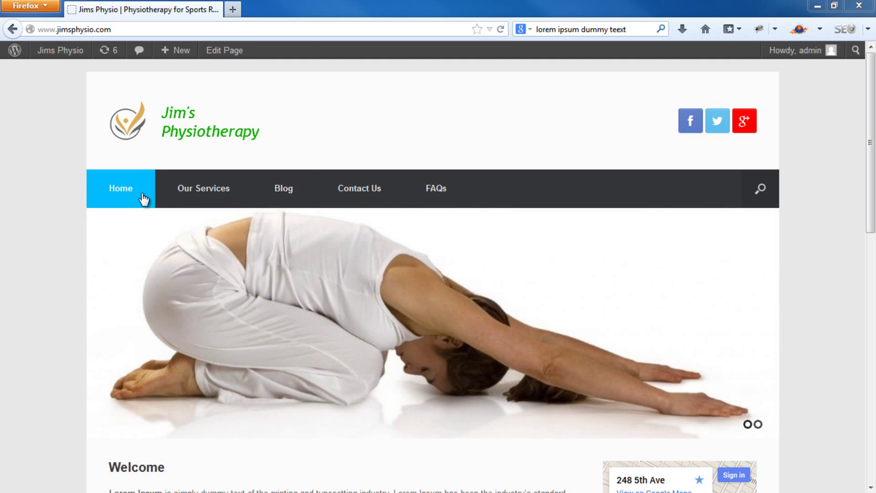
# Browse the live site's Blog page and the 10 Quick Tips post, then return home.
pyautogui.click(280, 195)
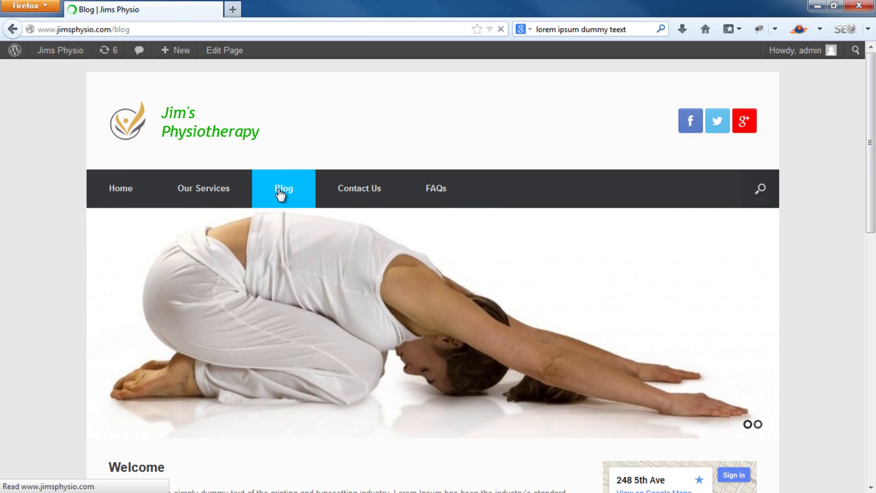
pyautogui.scroll(-4, 94, 238)
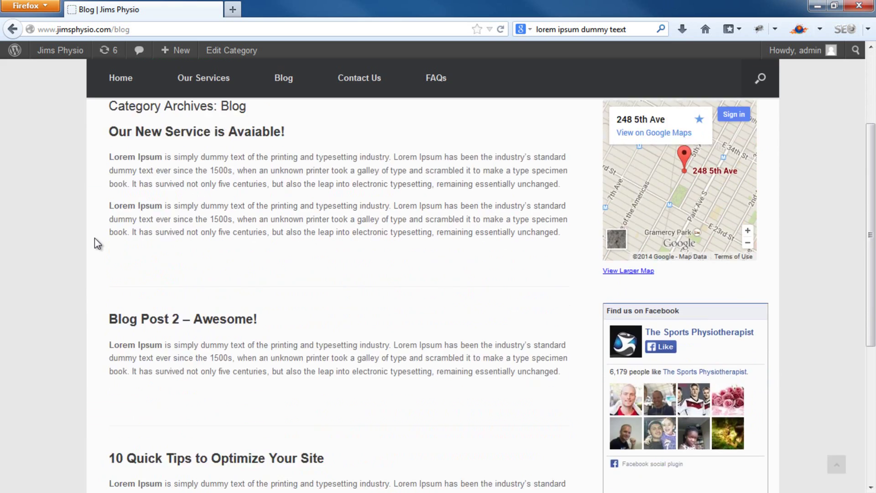
pyautogui.scroll(-5, 92, 277)
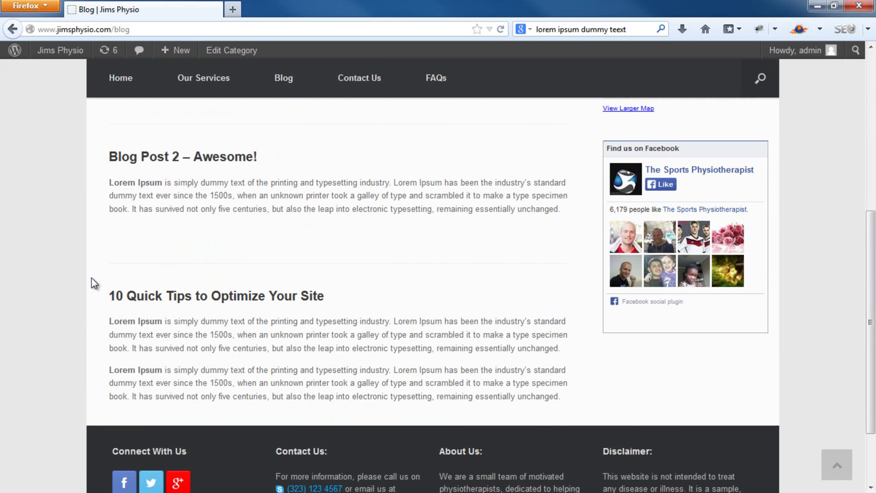
pyautogui.click(225, 297)
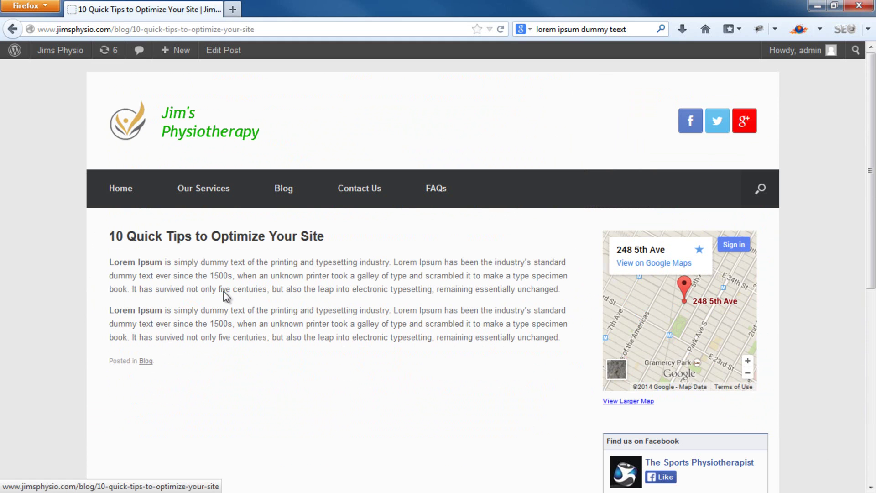
pyautogui.click(191, 142)
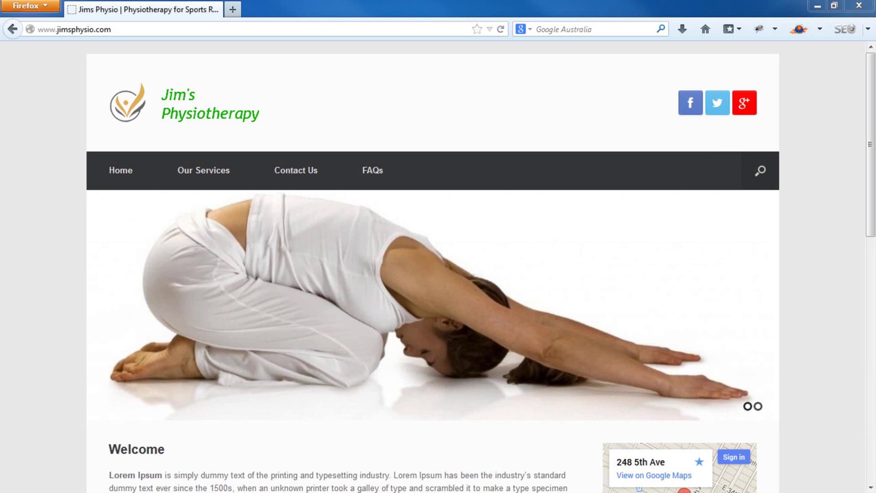
# Log in through /wp-admin to reach the Jim's Physio Dashboard.
pyautogui.click(354, 28)
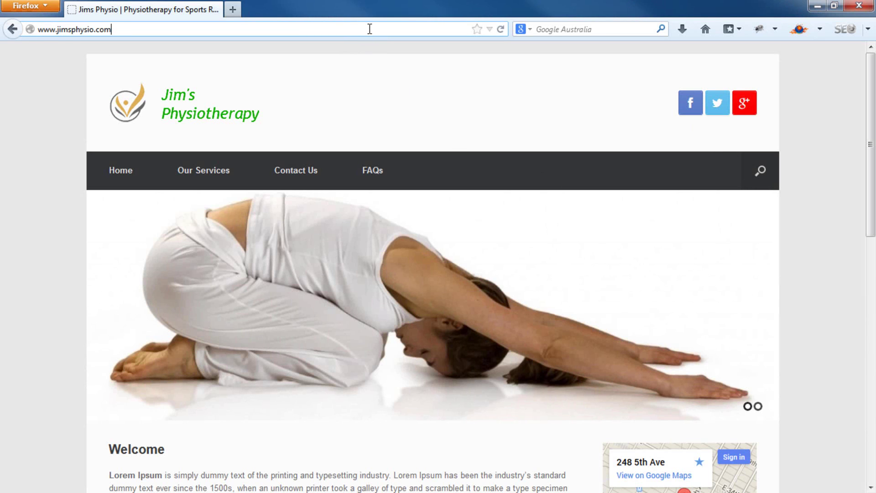
pyautogui.write('/wp')
pyautogui.write('-admin')
pyautogui.press('Return')
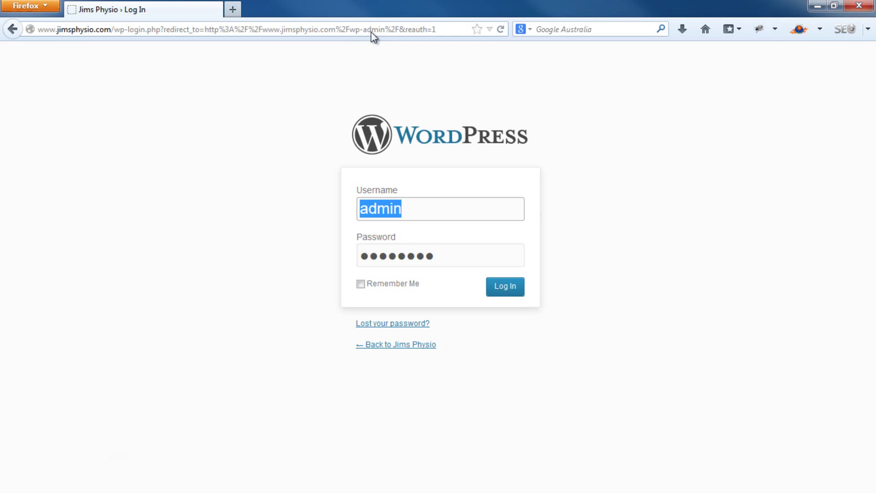
pyautogui.click(502, 287)
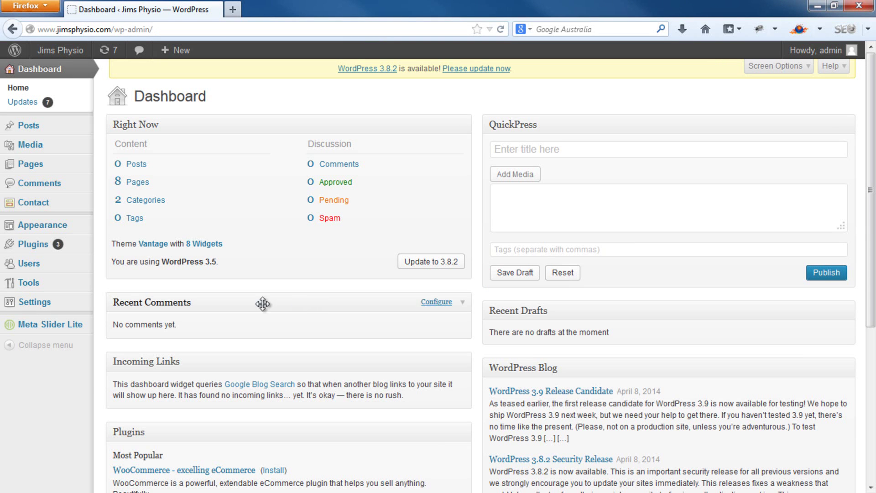
pyautogui.moveTo(34, 301)
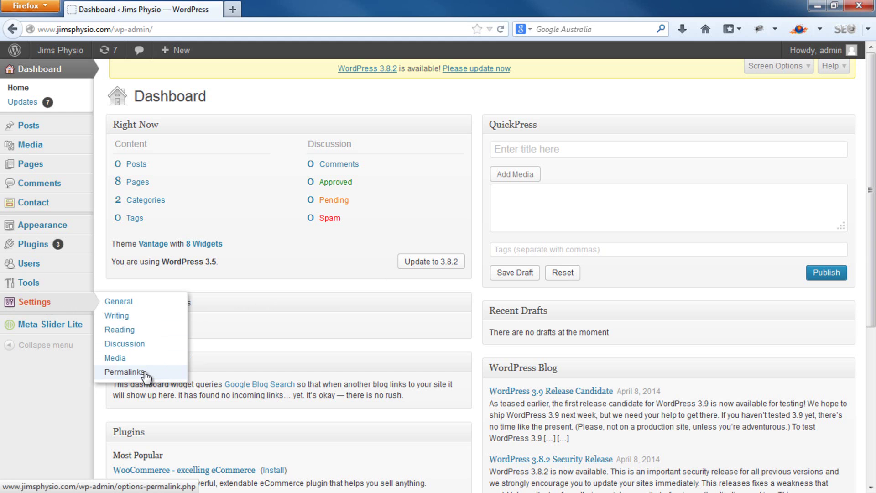
# Open Permalinks settings with the live Physiotherapy service page kept in a second tab.
pyautogui.click(145, 373)
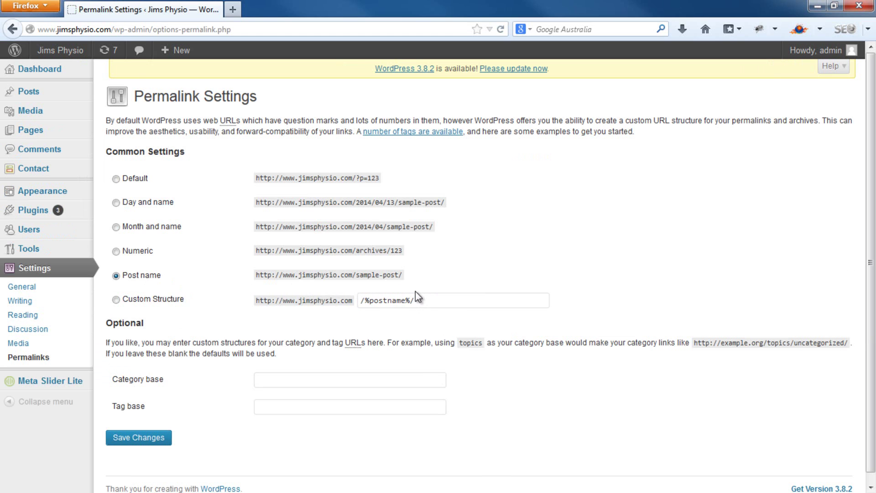
pyautogui.moveTo(60, 50)
pyautogui.rightClick(71, 74)
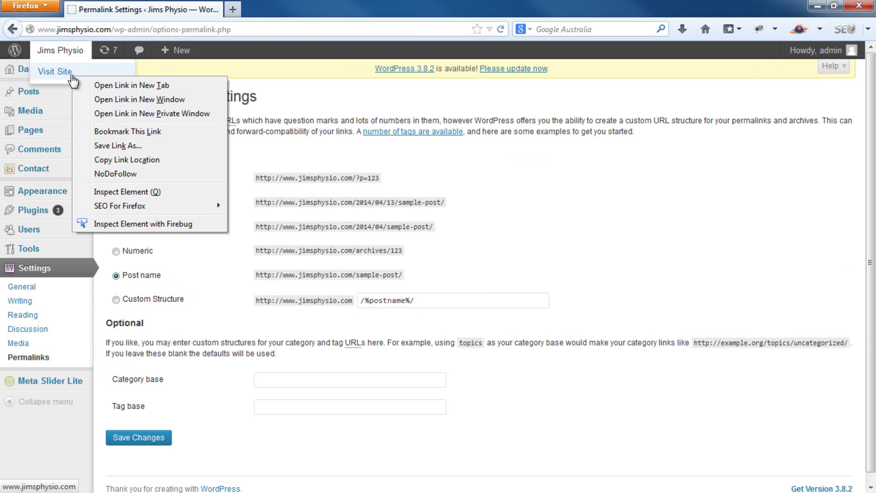
pyautogui.click(103, 87)
pyautogui.click(284, 9)
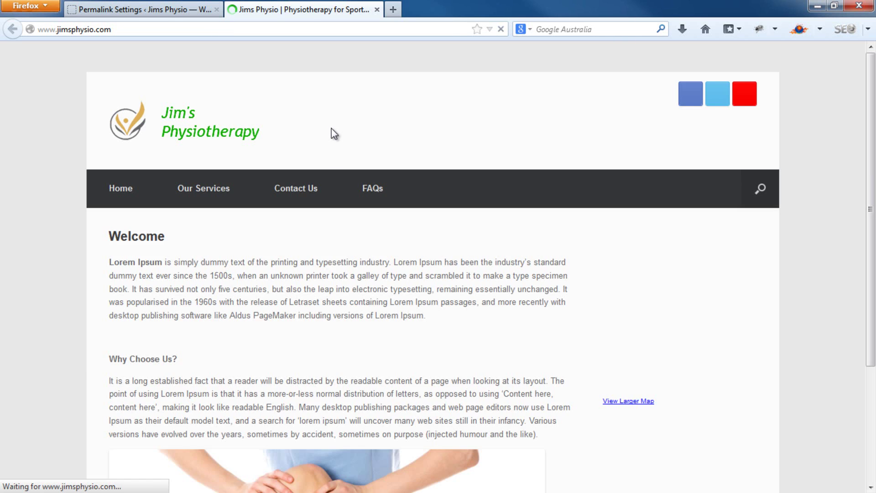
pyautogui.moveTo(203, 188)
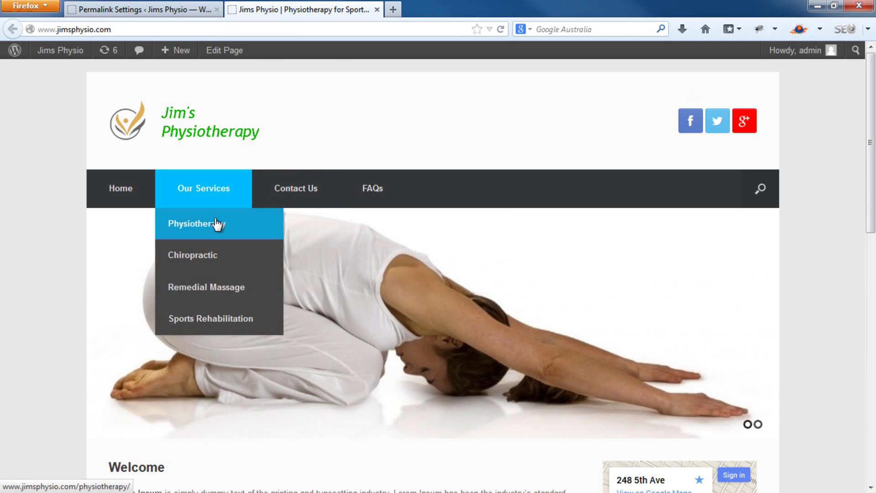
pyautogui.click(216, 225)
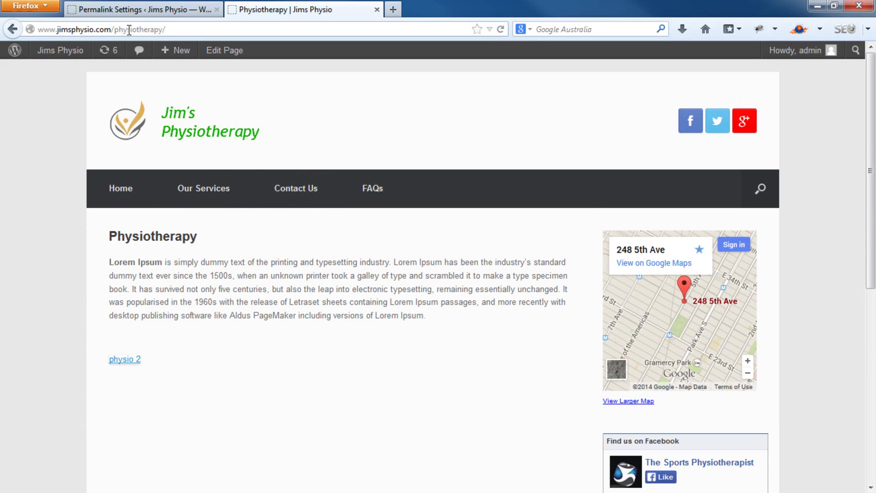
pyautogui.click(183, 7)
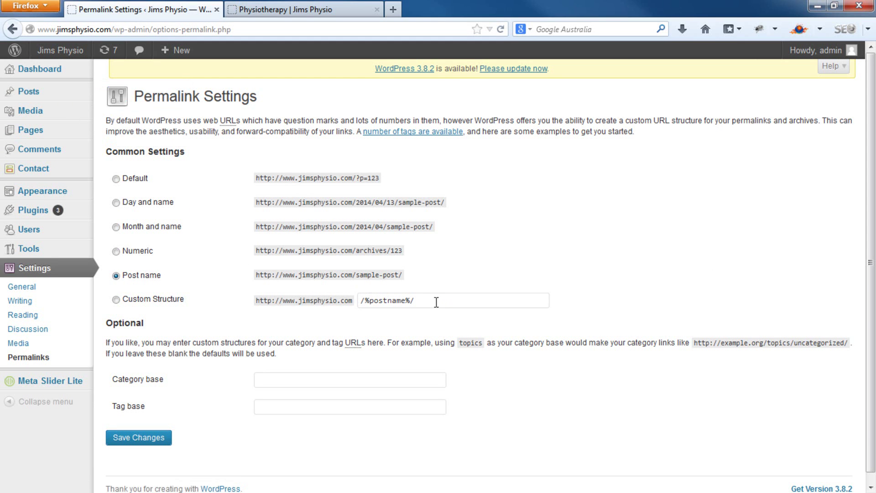
# Save a custom permalink structure of /%category%/%postname%.
pyautogui.moveTo(434, 301); pyautogui.dragTo(336, 288)
pyautogui.press('BackSpace')
pyautogui.click(389, 299)
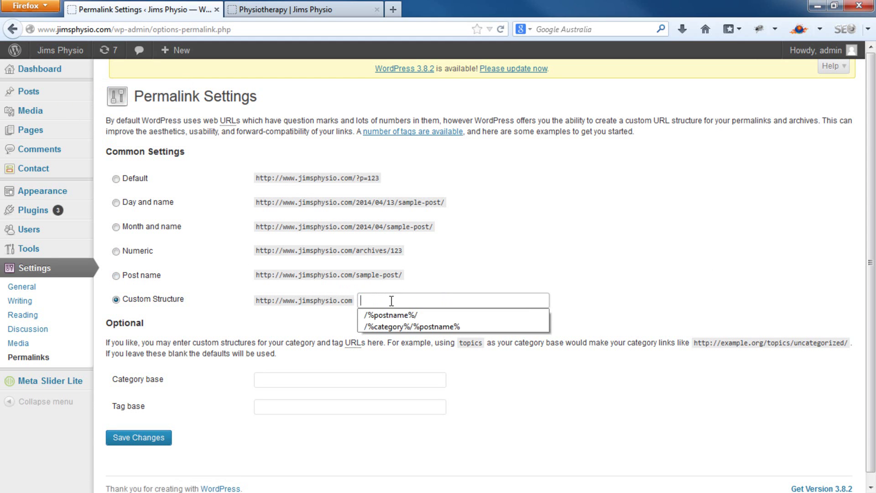
pyautogui.click(395, 325)
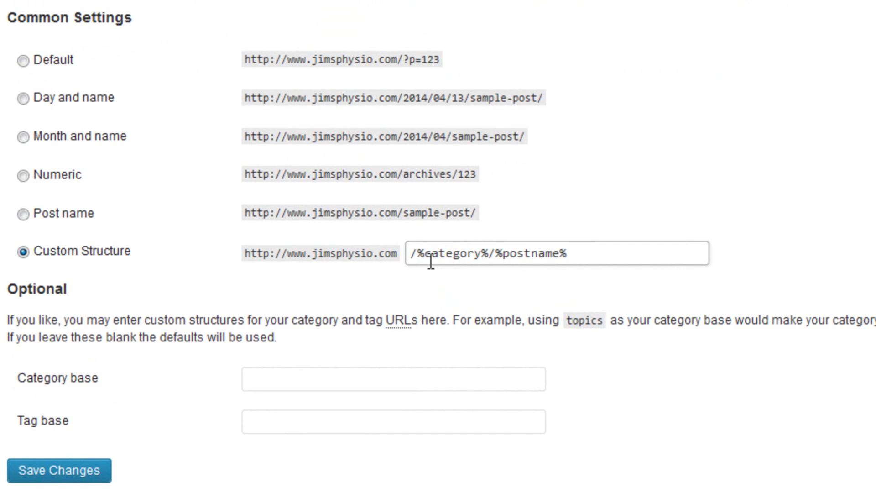
pyautogui.click(598, 255)
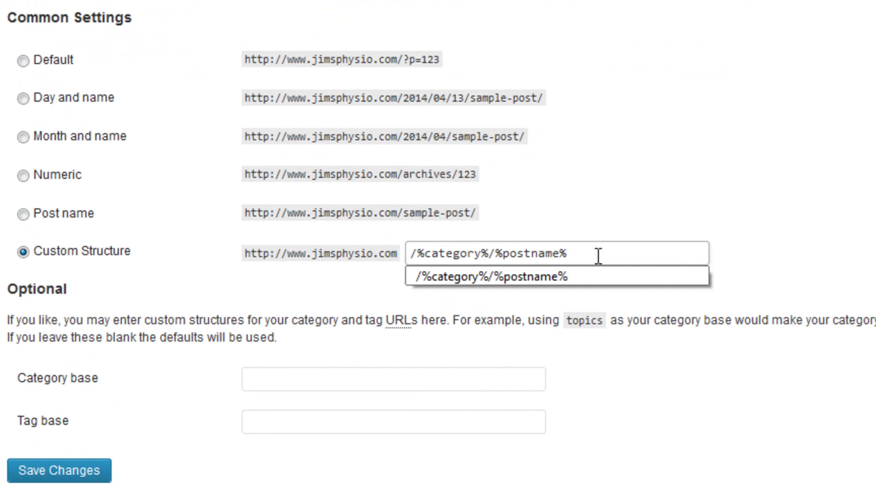
pyautogui.click(737, 269)
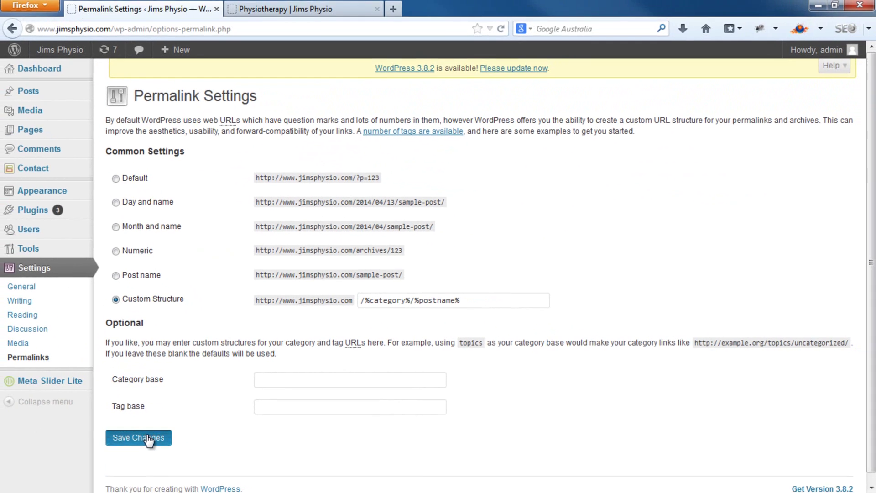
pyautogui.click(143, 437)
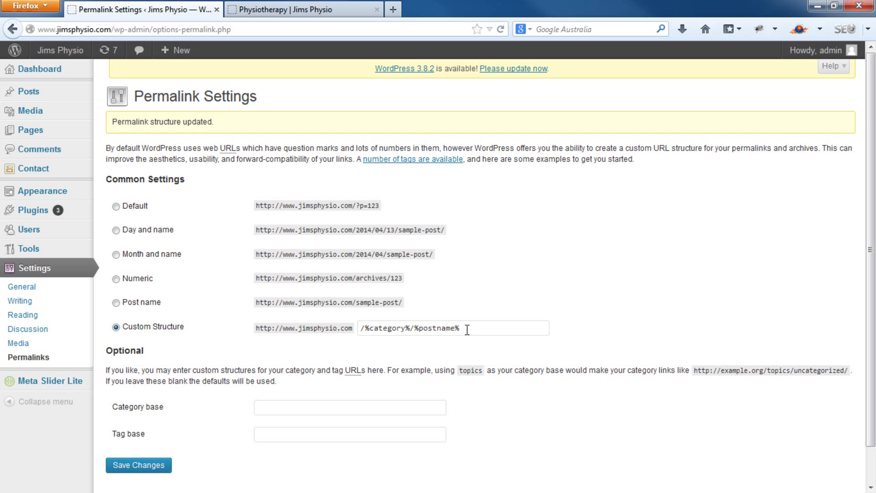
pyautogui.moveTo(28, 92)
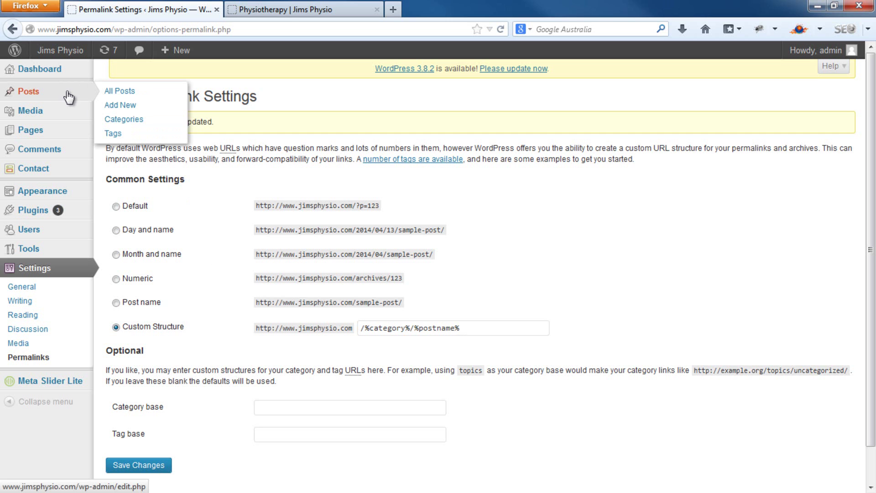
# Add a post category named Blog with slug Blog and parent None.
pyautogui.click(142, 120)
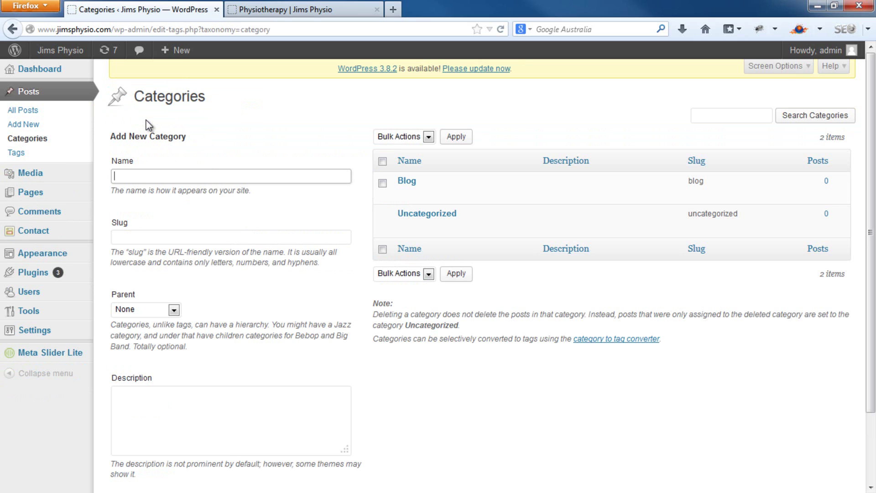
pyautogui.write('Blog')
pyautogui.press('Tab')
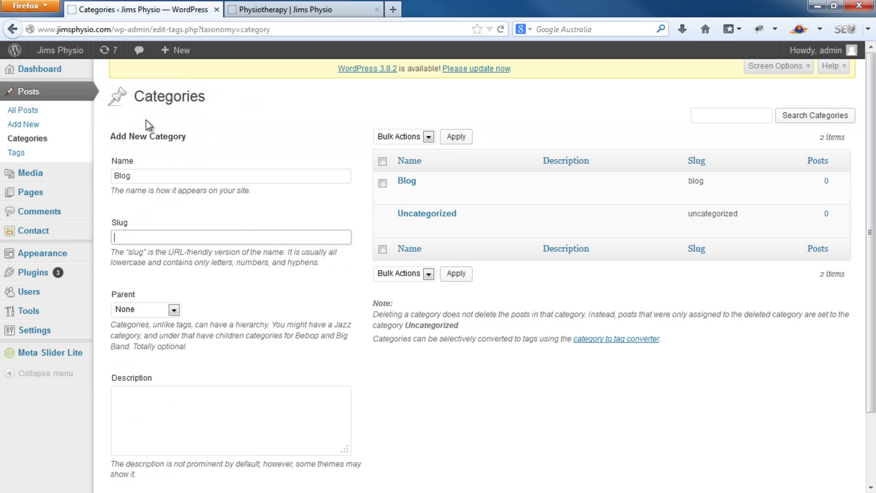
pyautogui.write('Blog')
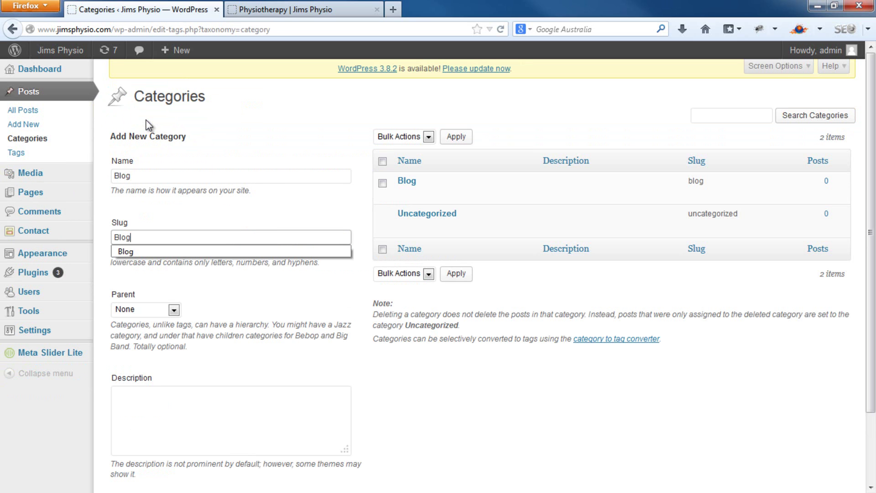
pyautogui.press('Tab')
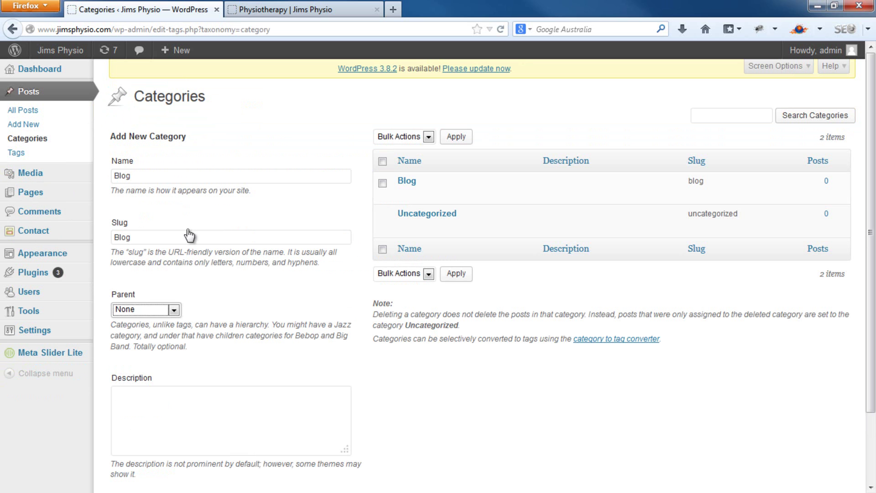
pyautogui.click(268, 9)
pyautogui.click(203, 10)
pyautogui.click(174, 407)
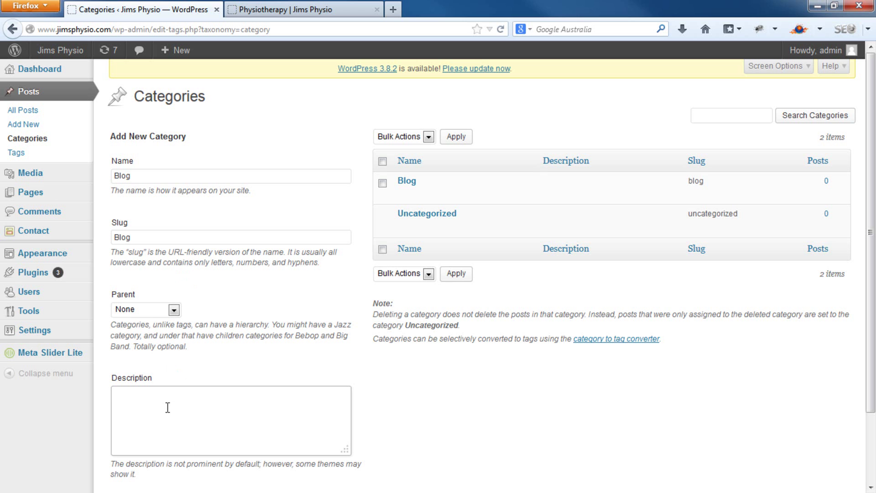
pyautogui.scroll(-2, 167, 407)
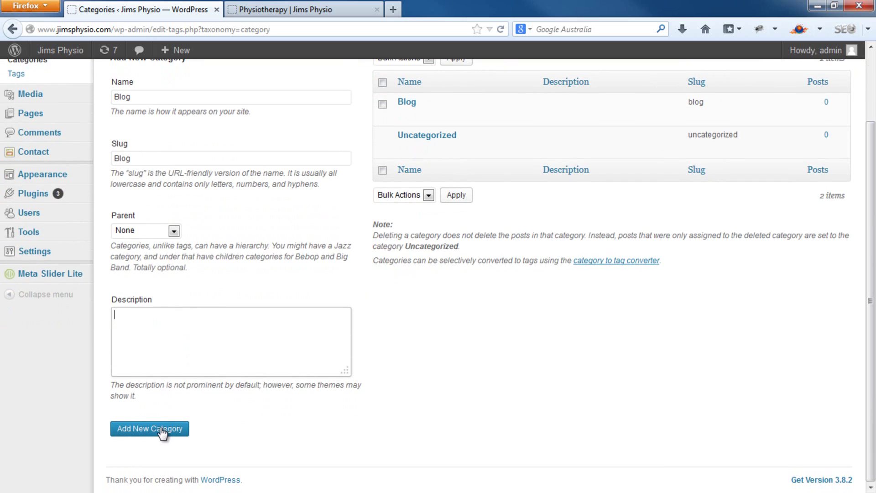
pyautogui.click(162, 429)
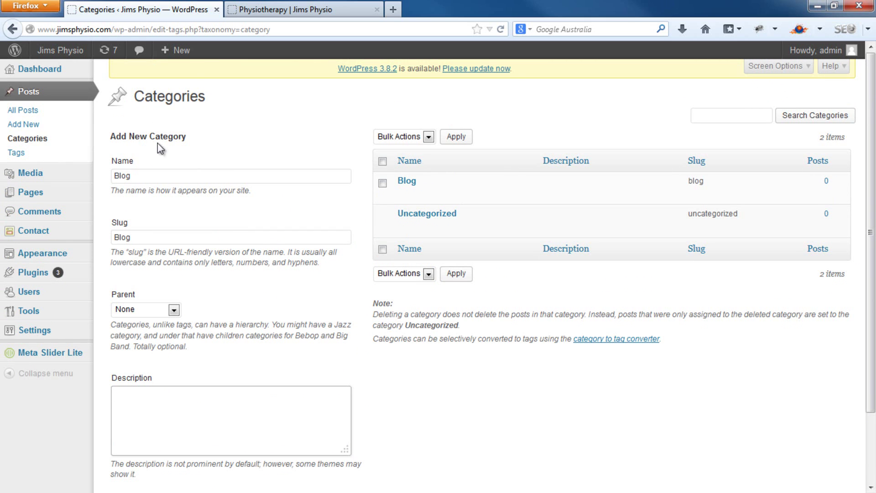
# Title a new post '10 Quick Tips to Optimize Your Site', correcting 'Quivk' to 'Quick'.
pyautogui.click(37, 130)
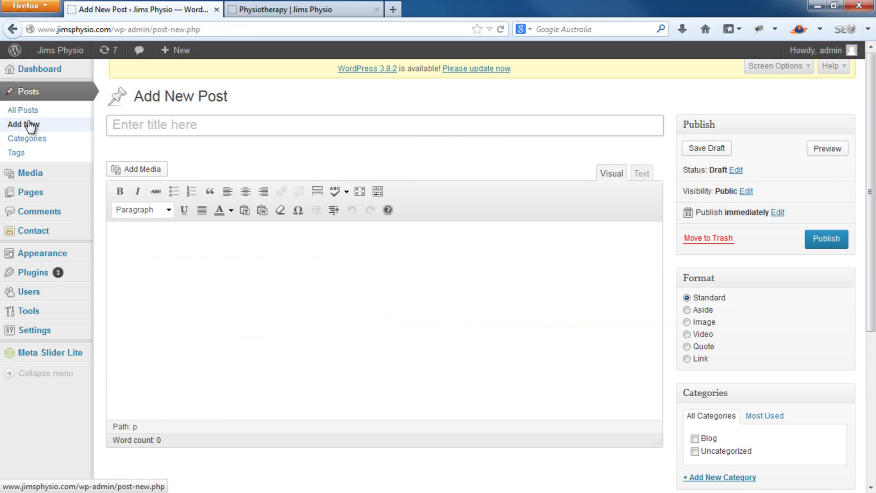
pyautogui.click(134, 121)
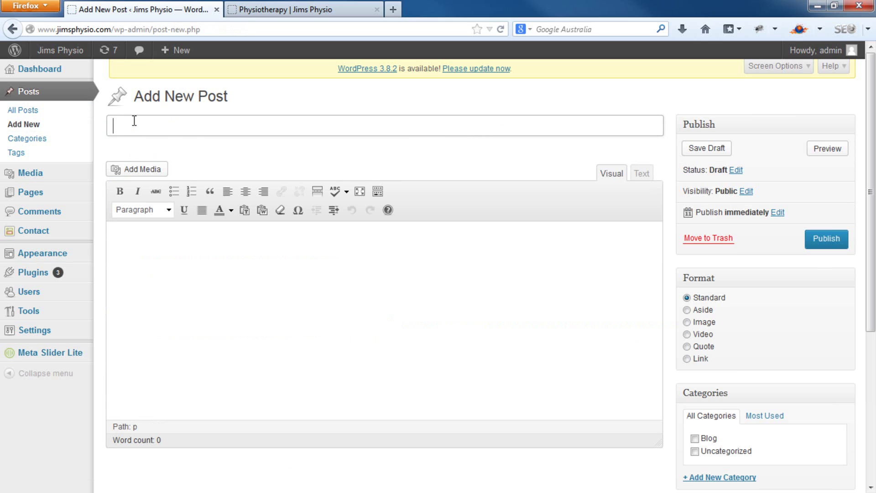
pyautogui.write('10 ')
pyautogui.write('Quivk ')
pyautogui.write('Tips to Optimize ')
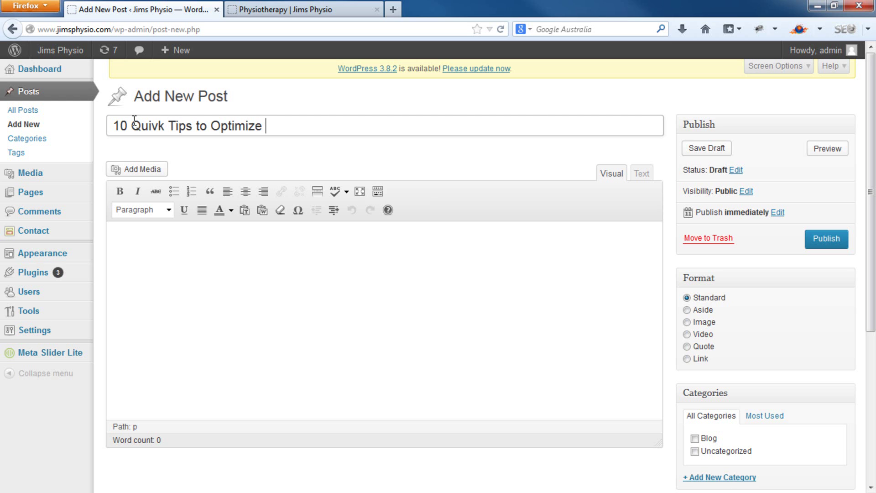
pyautogui.write('Your Site')
pyautogui.press('Tab')
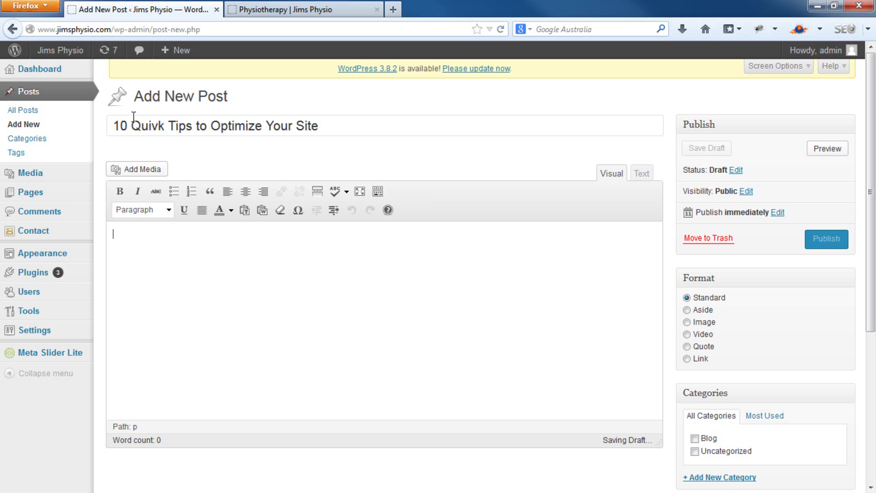
pyautogui.click(159, 126)
pyautogui.press('BackSpace')
pyautogui.write('c')
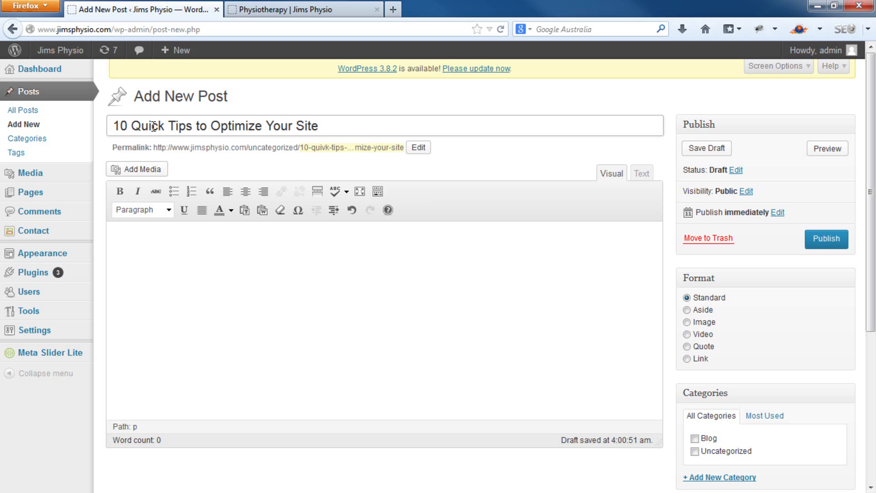
# Search 'lorem ipsum dummy text' and copy lipsum.com's first paragraph, then return to the editor.
pyautogui.click(390, 10)
pyautogui.click(624, 31)
pyautogui.write('lorem')
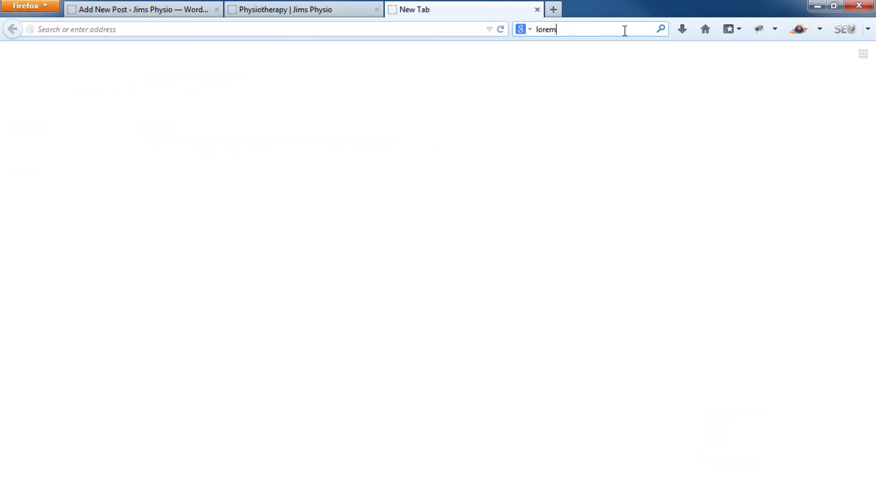
pyautogui.write('dm')
pyautogui.write('mmy t')
pyautogui.write('xt')
pyautogui.press('Return')
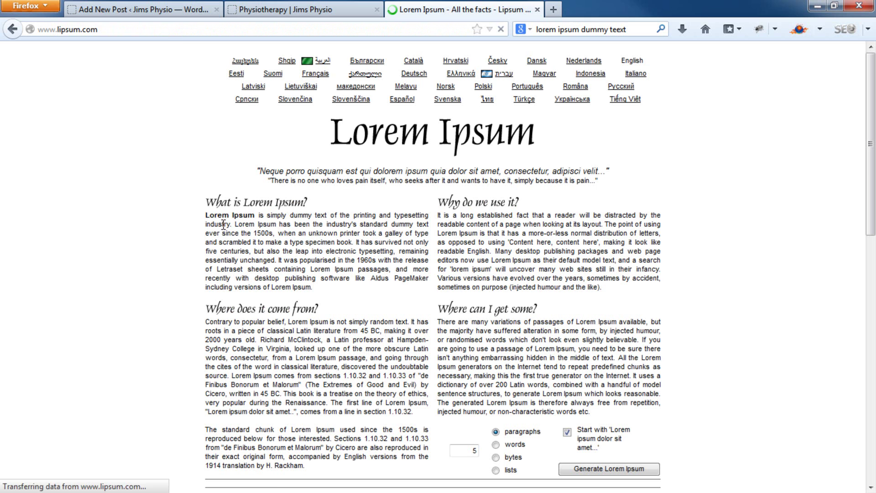
pyautogui.moveTo(206, 215); pyautogui.dragTo(278, 260)
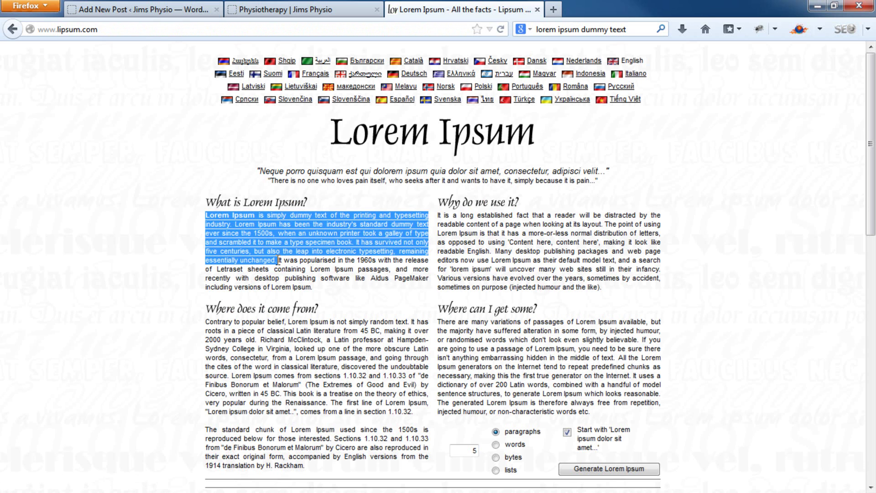
pyautogui.hotkey('ctrl', 'c')
pyautogui.hotkey('ctrl', 'pageup')
pyautogui.hotkey('ctrl', 'pageup')
# Paste the Lorem Ipsum paragraph twice into the body, file it under Blog, and publish.
pyautogui.click(343, 297)
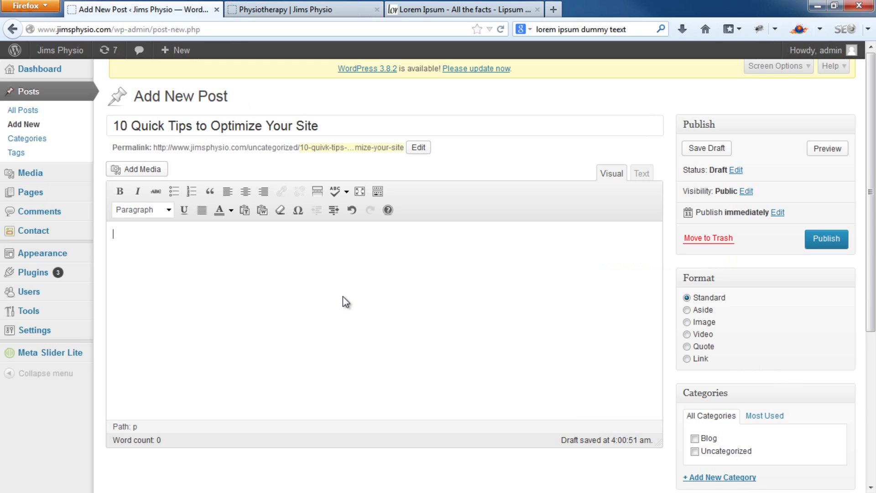
pyautogui.hotkey('ctrl', 'v')
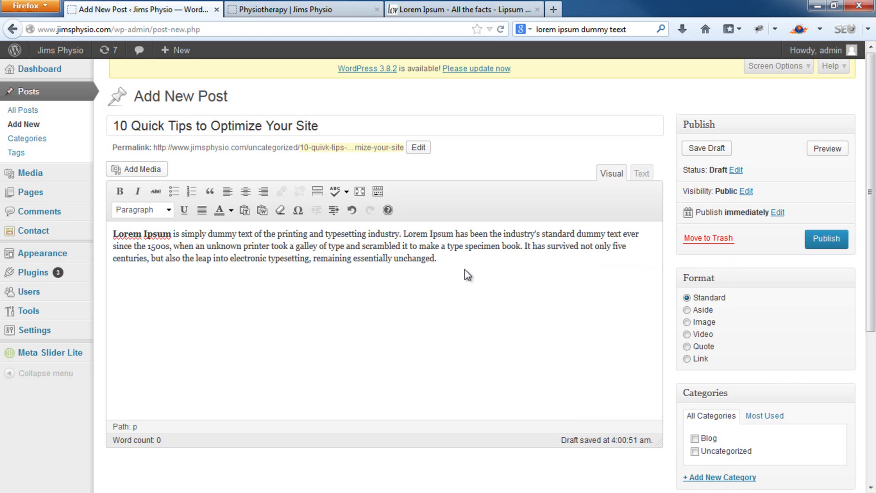
pyautogui.press('Return')
pyautogui.hotkey('ctrl', 'v')
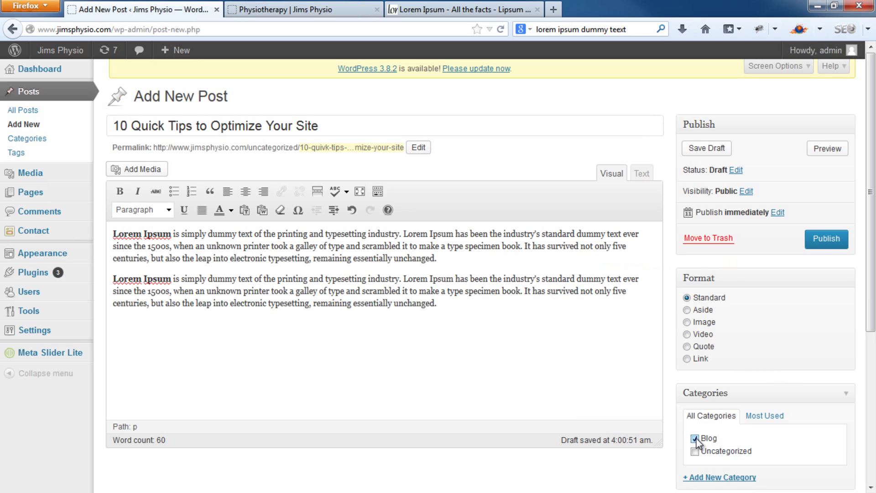
pyautogui.click(828, 248)
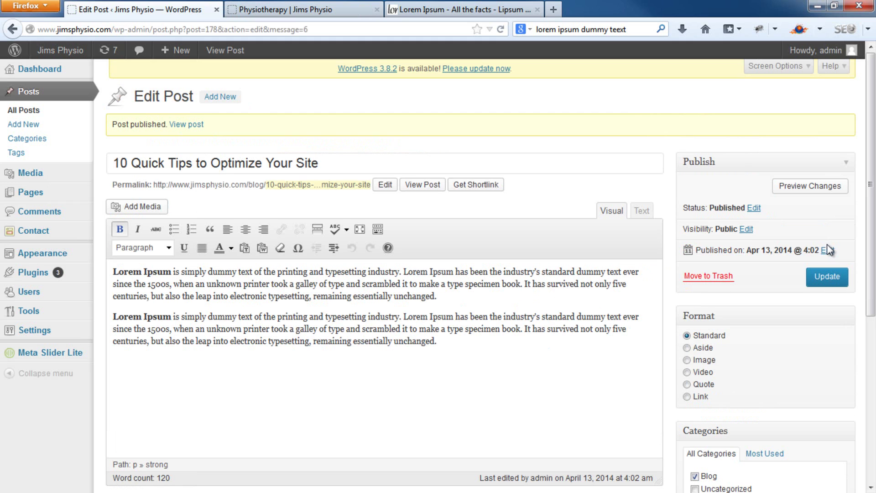
# Open the live post in a new tab to verify its /blog/10-quick-tips-to-optimize-your-site/ address.
pyautogui.rightClick(431, 185)
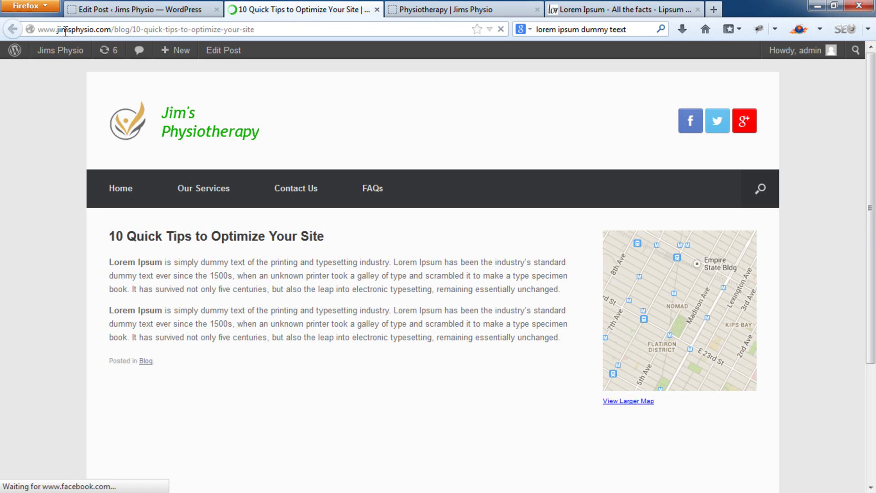
pyautogui.moveTo(114, 29); pyautogui.dragTo(270, 31)
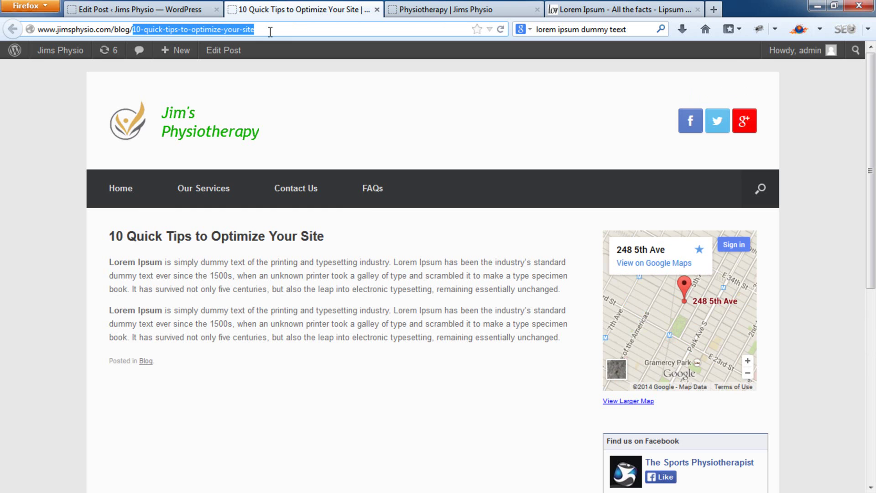
pyautogui.click(176, 5)
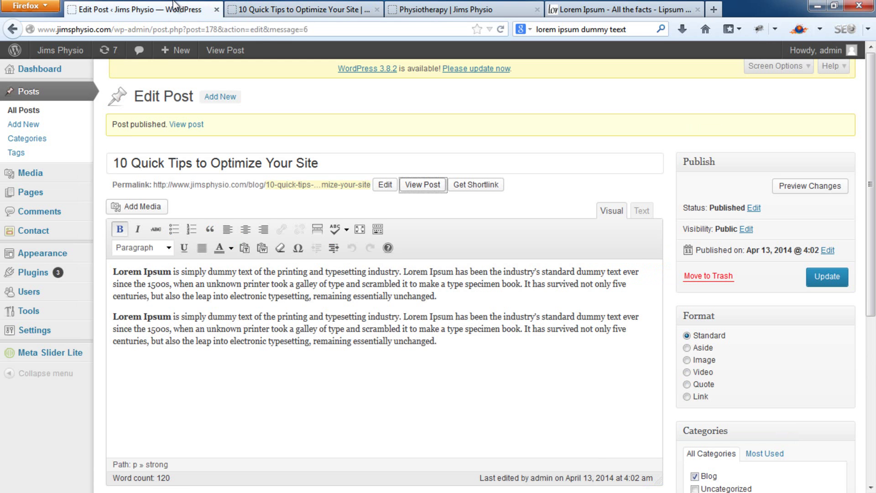
# Start a new post titled 'Blog Post 2 - Awesome!' with one pasted Lorem Ipsum paragraph.
pyautogui.click(14, 127)
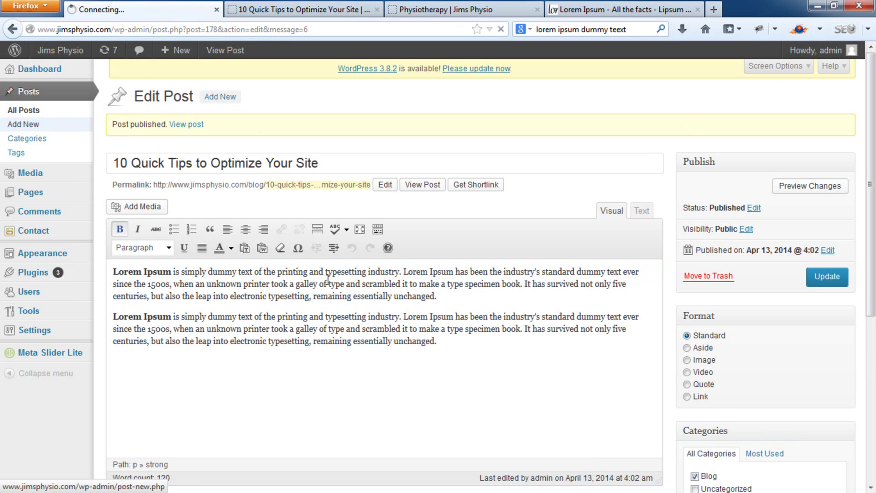
pyautogui.hotkey('ctrl', 'a')
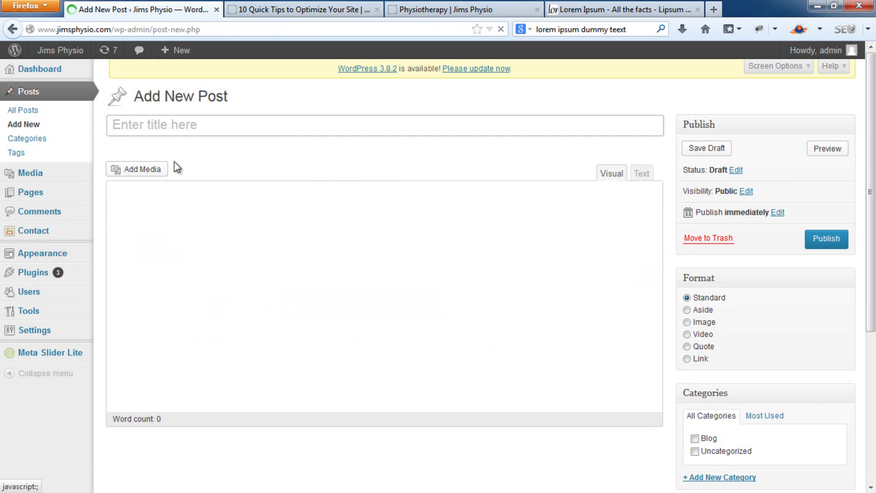
pyautogui.click(172, 129)
pyautogui.write('Blog ')
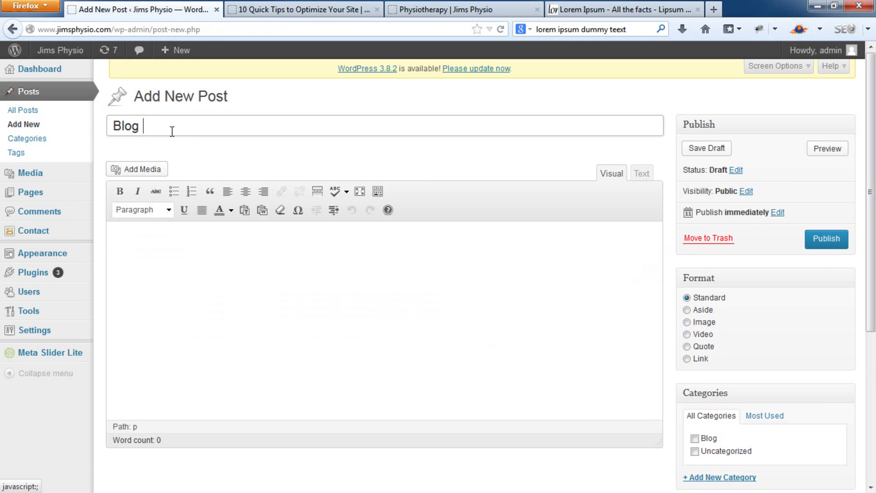
pyautogui.write('Post 2 ')
pyautogui.write('- Awesome!')
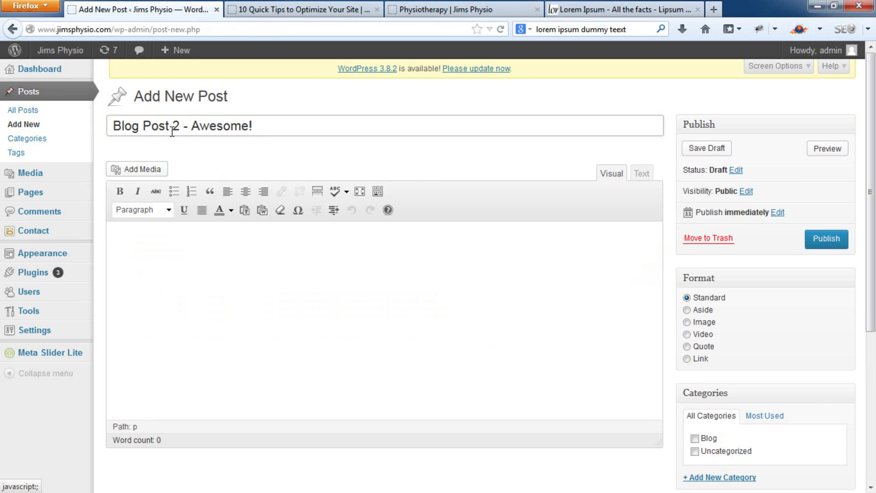
pyautogui.click(341, 244)
pyautogui.hotkey('ctrl', 'v')
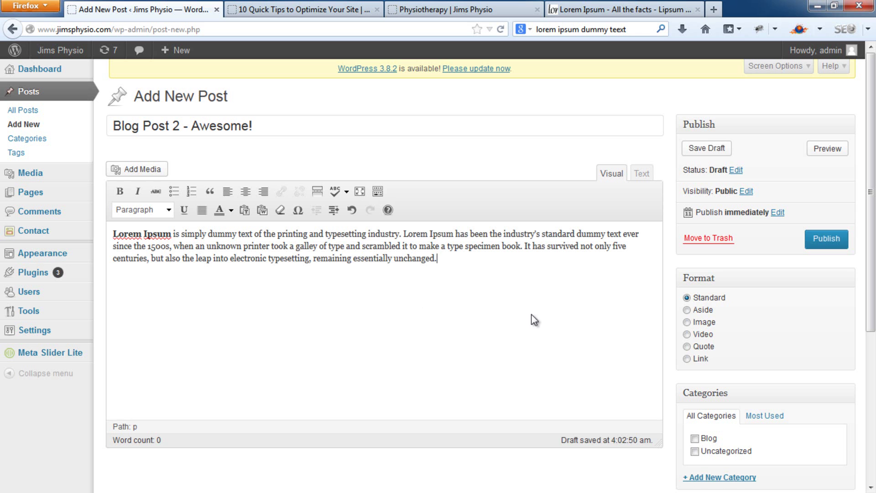
pyautogui.press('Return')
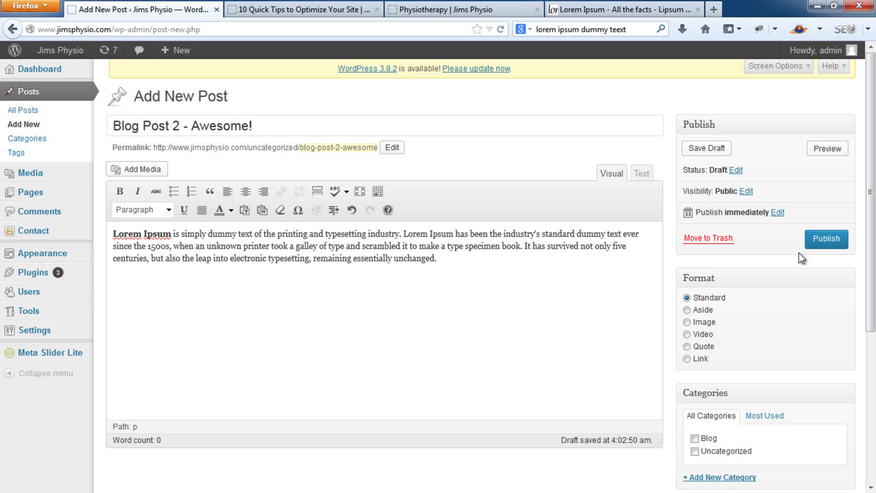
# Publish it, then switch its category from Uncategorized to Blog and update.
pyautogui.click(813, 242)
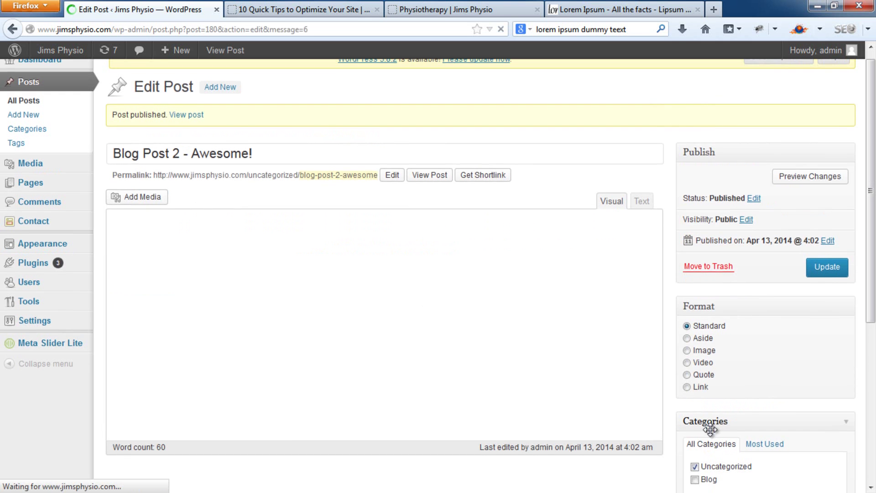
pyautogui.scroll(-4, 713, 424)
pyautogui.click(695, 330)
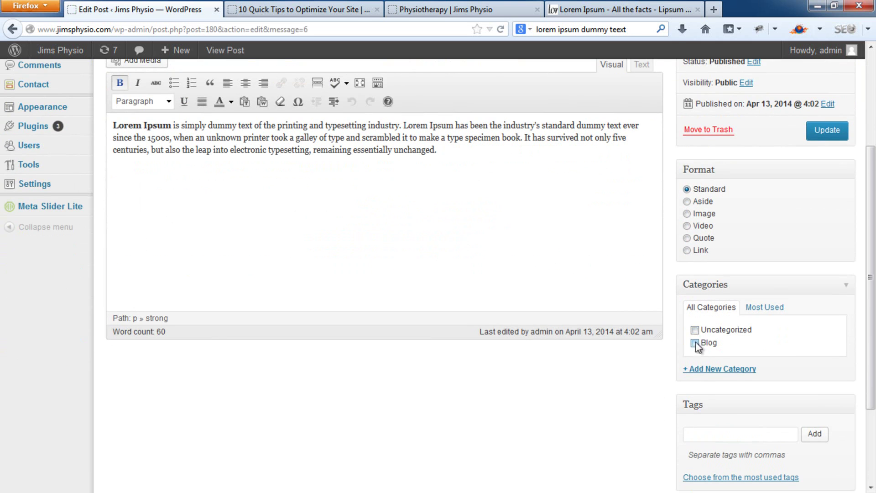
pyautogui.click(825, 133)
pyautogui.scroll(2, 624, 243)
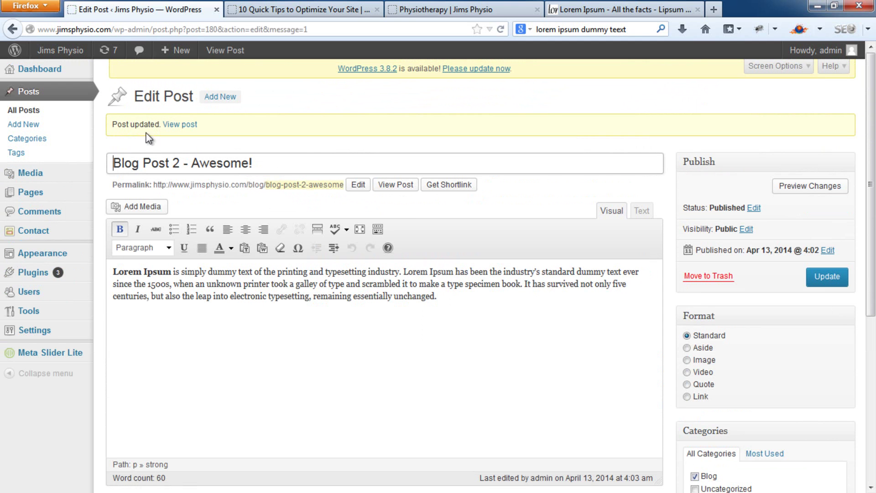
# Publish 'Our New Service is Avaiable!' in Blog with two pasted Lorem Ipsum paragraphs.
pyautogui.click(27, 127)
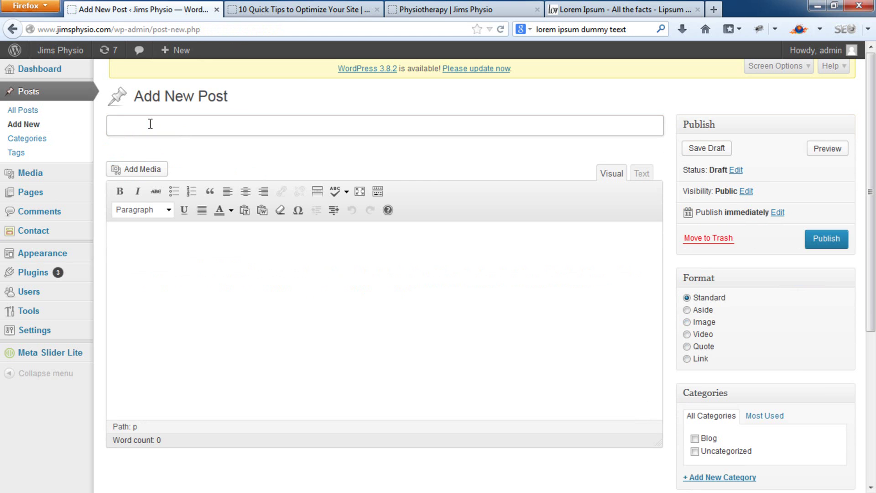
pyautogui.write('Our New Serv')
pyautogui.write('ice is Avai')
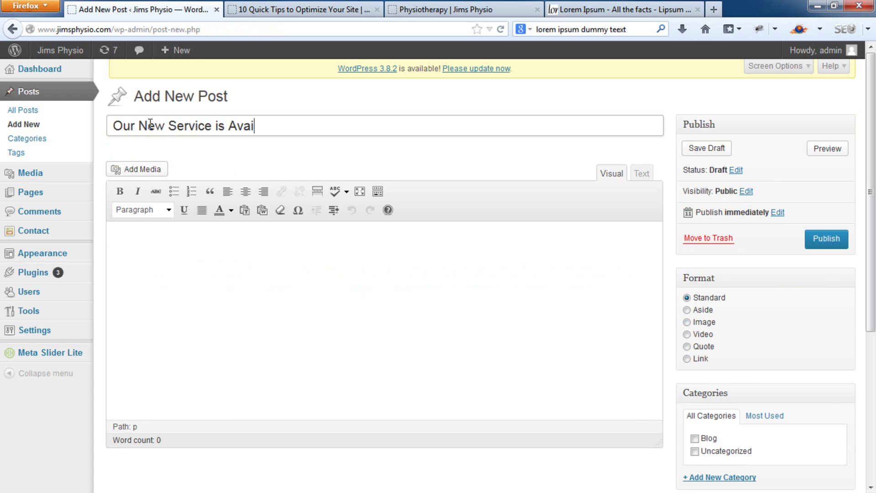
pyautogui.write('able!')
pyautogui.click(227, 265)
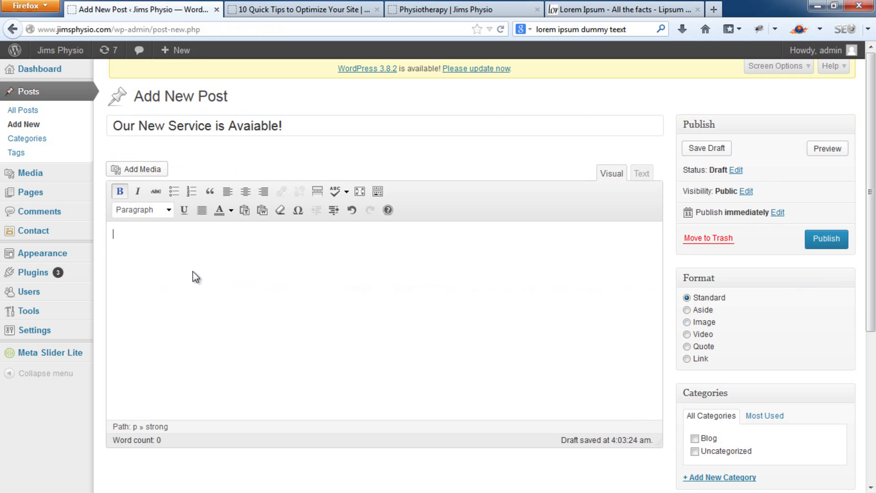
pyautogui.hotkey('ctrl', 'b')
pyautogui.hotkey('ctrl', 'v')
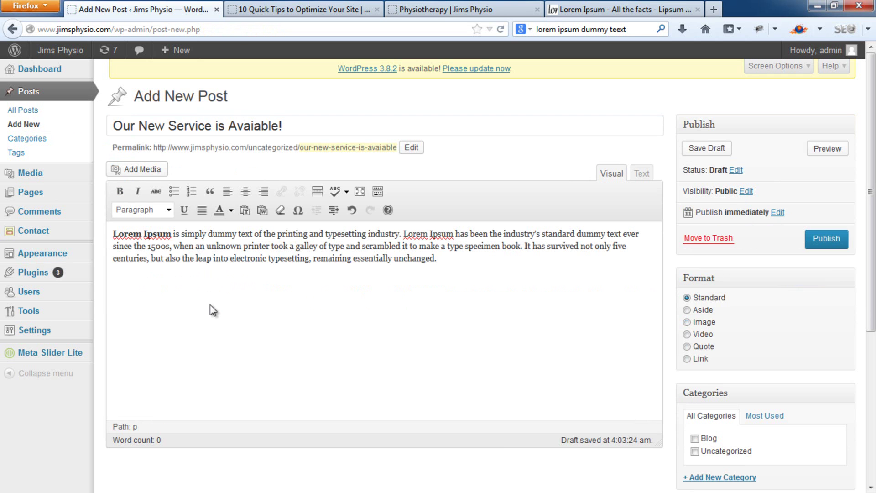
pyautogui.hotkey('ctrl', 'v')
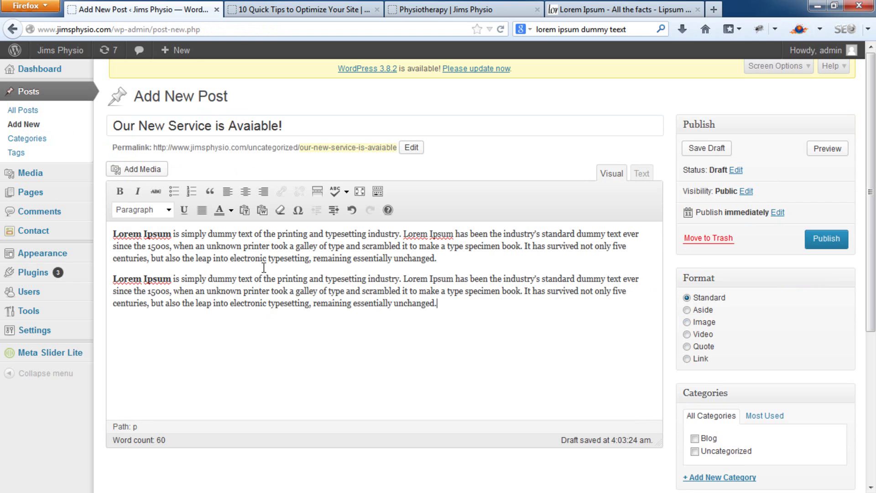
pyautogui.click(695, 438)
pyautogui.click(814, 245)
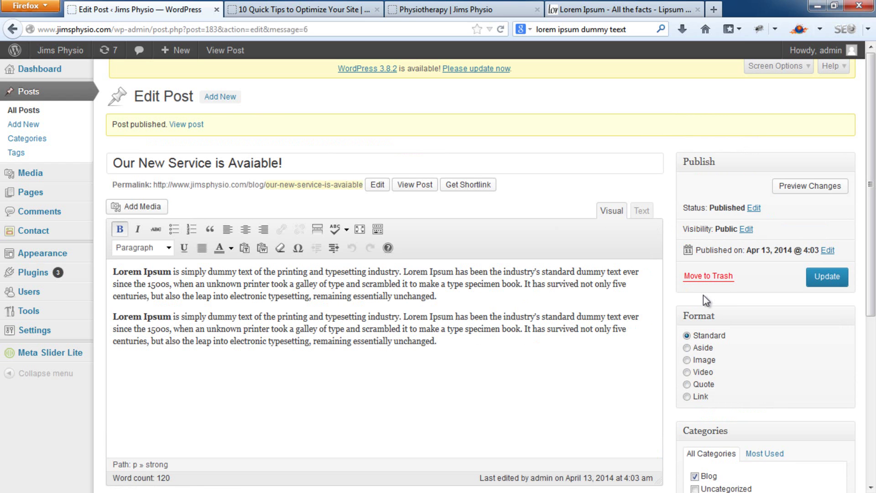
# Load jimsphysio.com/blog on the live site, view Blog Post 2, then return to the listing.
pyautogui.click(441, 8)
pyautogui.moveTo(113, 28); pyautogui.dragTo(239, 27)
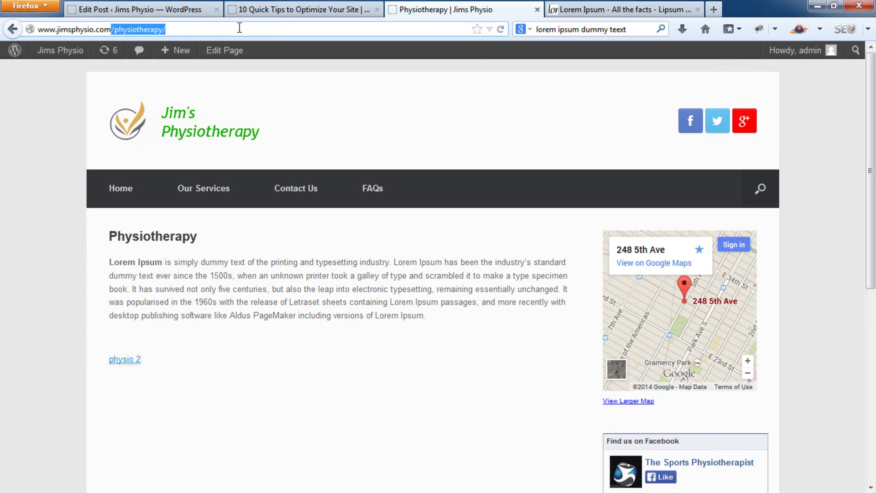
pyautogui.write('blog')
pyautogui.press('Return')
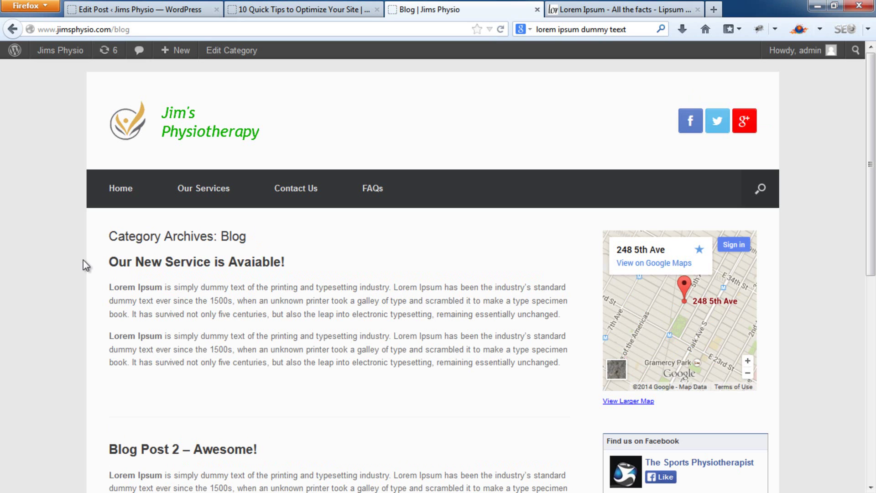
pyautogui.scroll(-2, 86, 256)
pyautogui.scroll(-2, 181, 257)
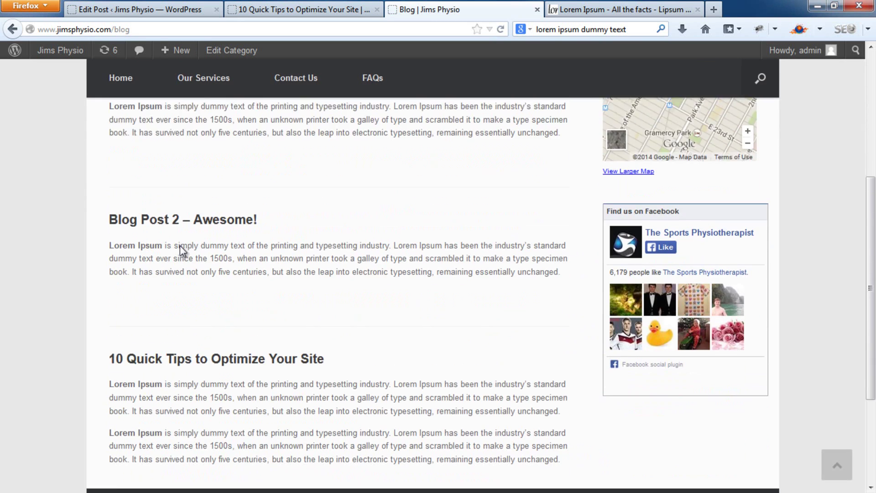
pyautogui.scroll(-1, 377, 274)
pyautogui.scroll(-1, 375, 274)
pyautogui.scroll(2, 369, 270)
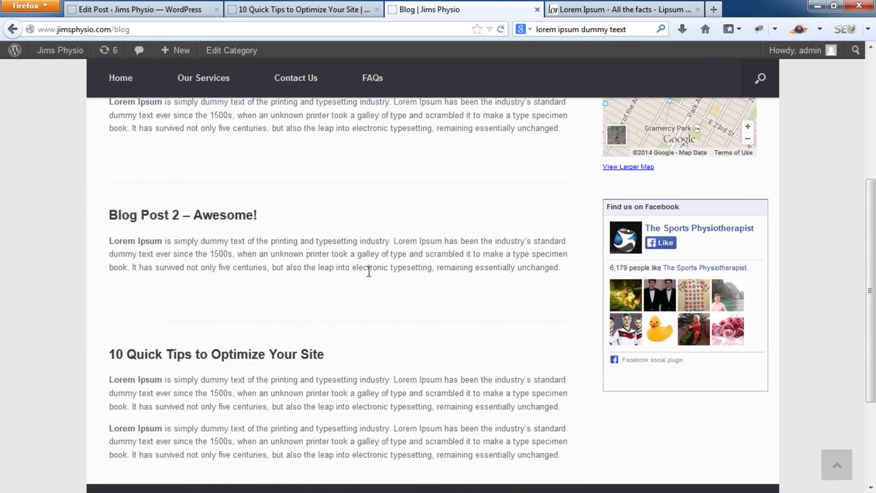
pyautogui.scroll(3, 366, 267)
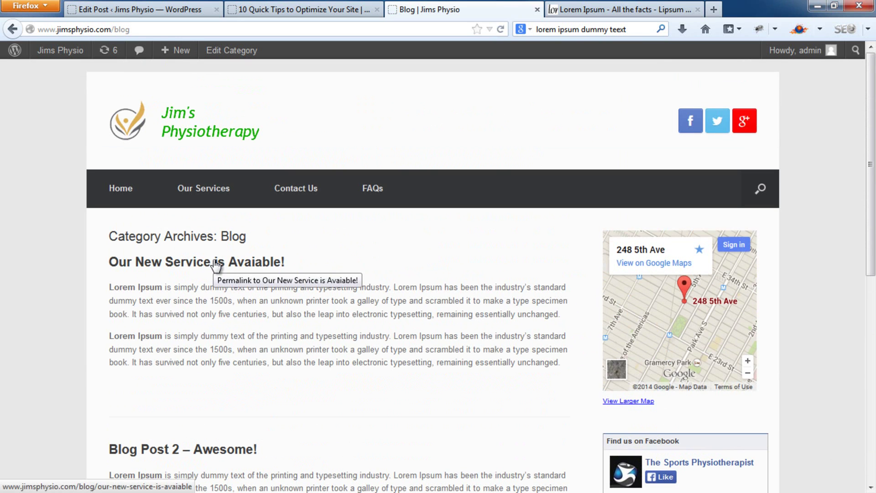
pyautogui.scroll(-2, 184, 265)
pyautogui.scroll(-1, 184, 266)
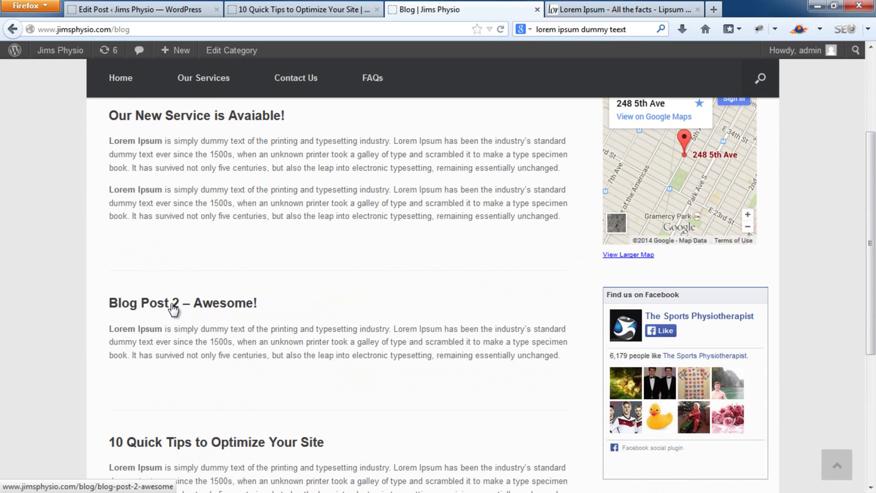
pyautogui.click(173, 310)
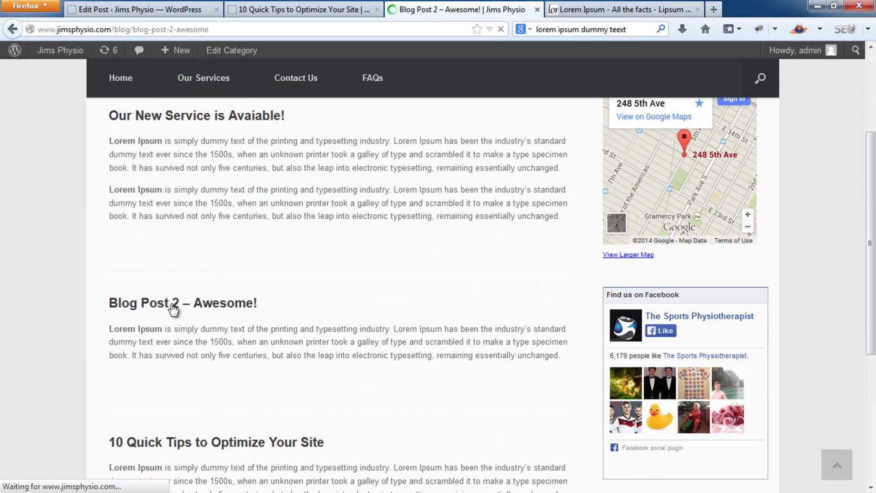
pyautogui.scroll(-2, 50, 138)
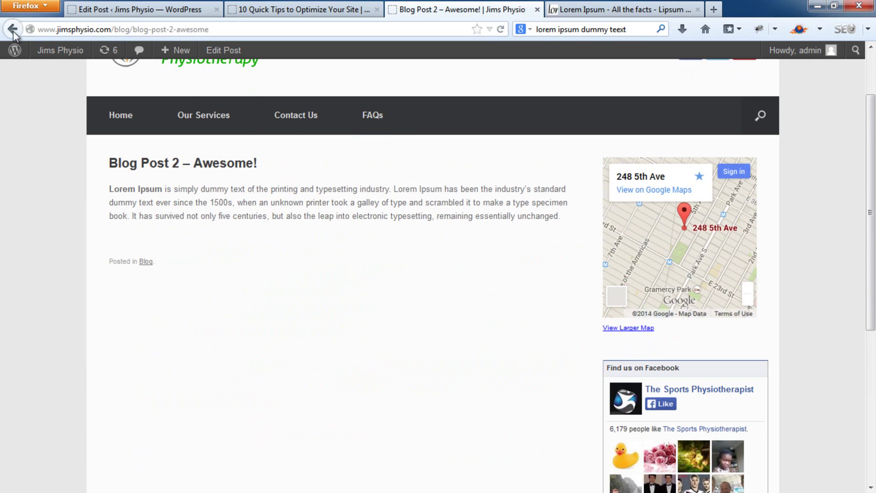
pyautogui.hotkey('alt', 'Left')
pyautogui.scroll(4, 93, 205)
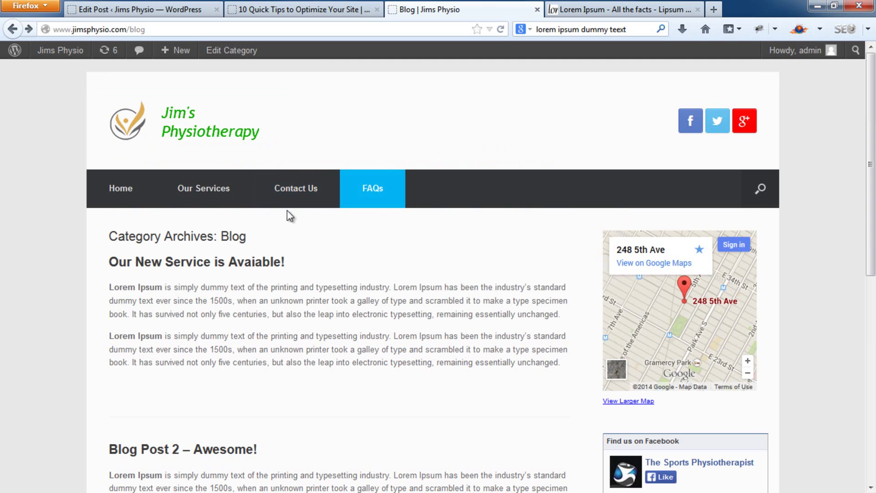
pyautogui.moveTo(203, 115)
pyautogui.moveTo(204, 188)
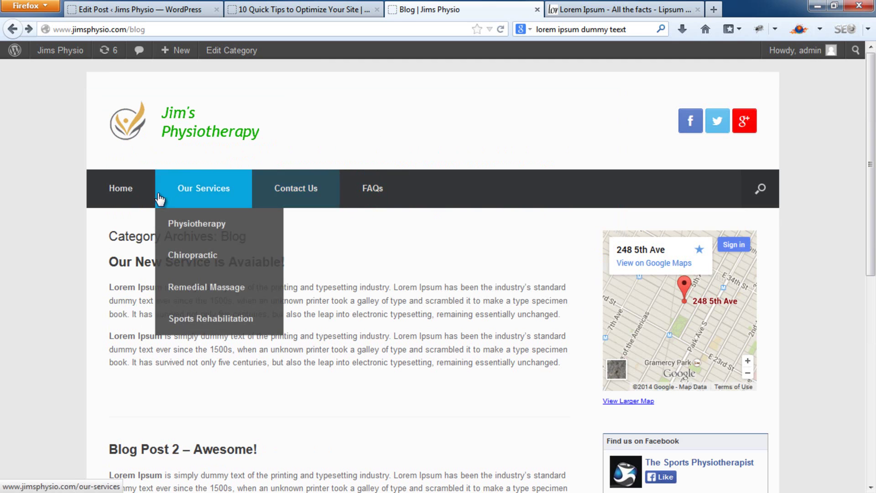
# Add a Blog custom link to the Header menu below Sports Rehabilitation and save.
pyautogui.click(146, 6)
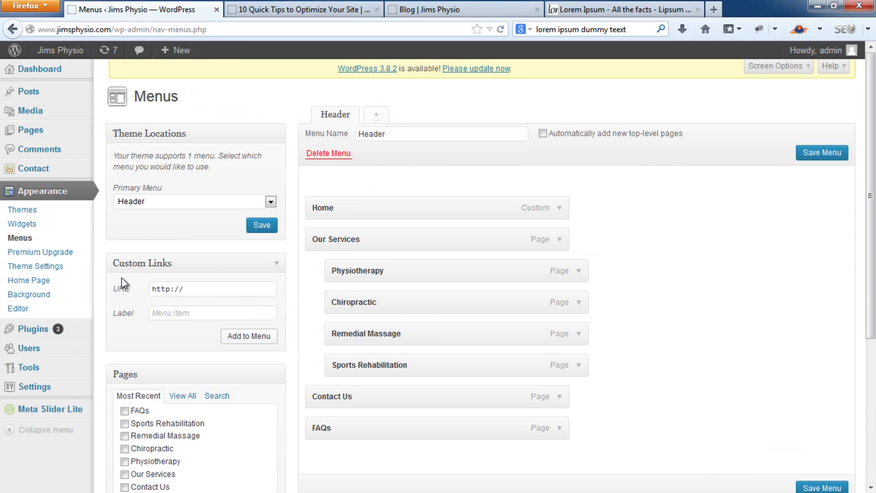
pyautogui.click(198, 291)
pyautogui.write('www')
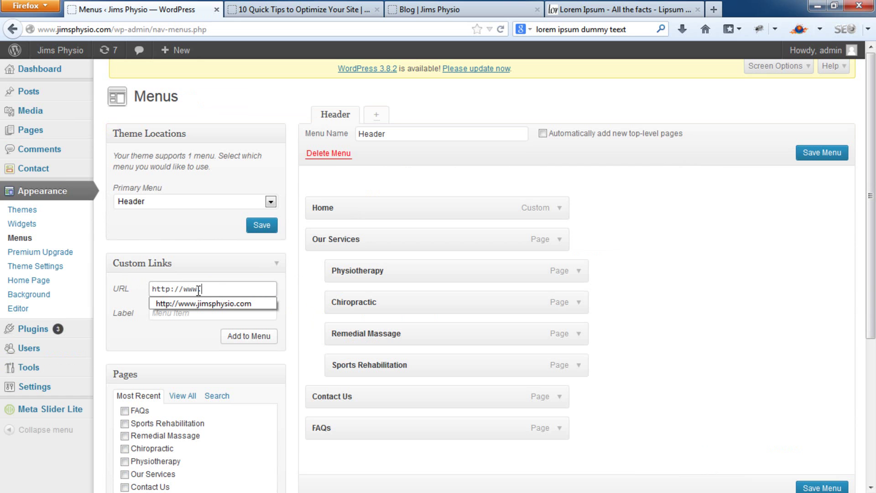
pyautogui.write('.ji')
pyautogui.write('msphysio')
pyautogui.write('.')
pyautogui.write('com/')
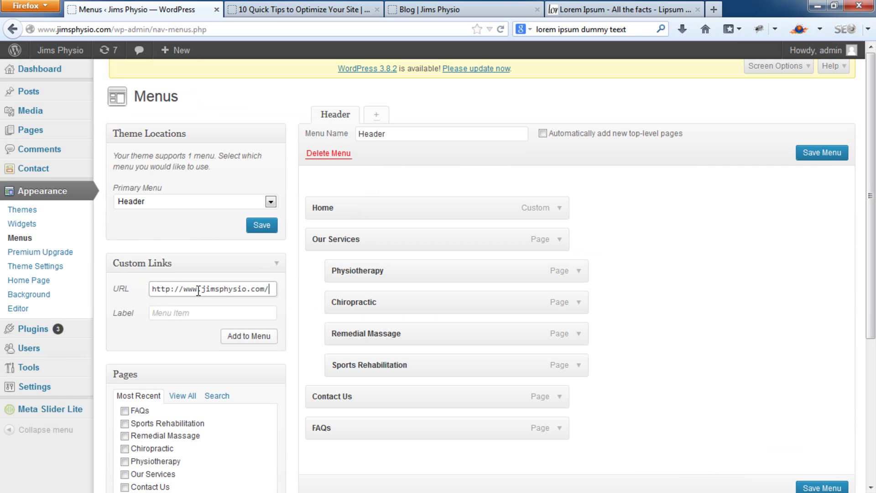
pyautogui.write('blog')
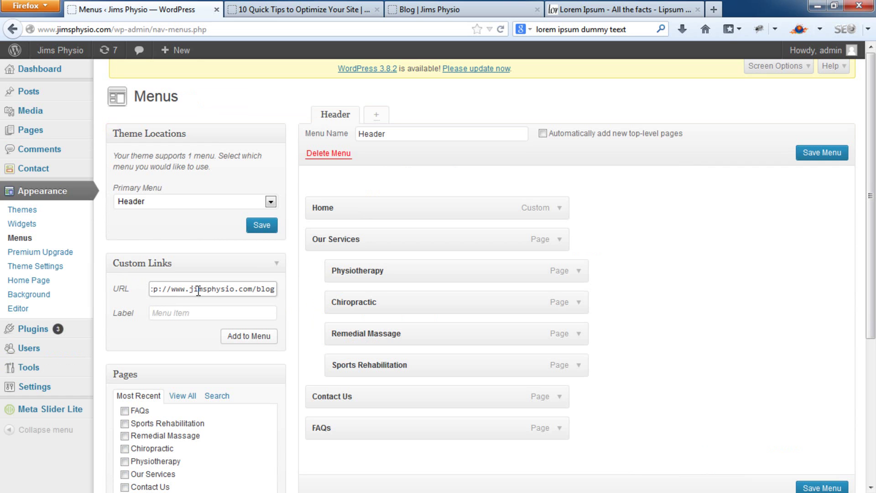
pyautogui.click(189, 314)
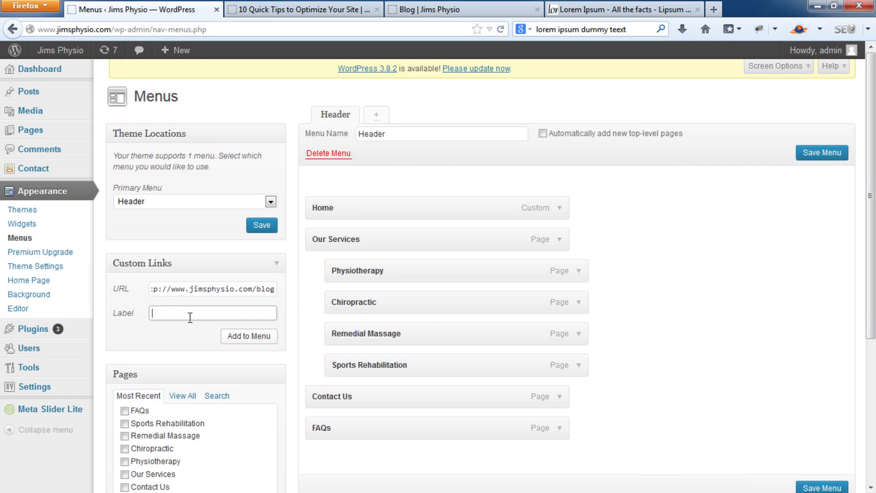
pyautogui.write('Blog')
pyautogui.click(265, 335)
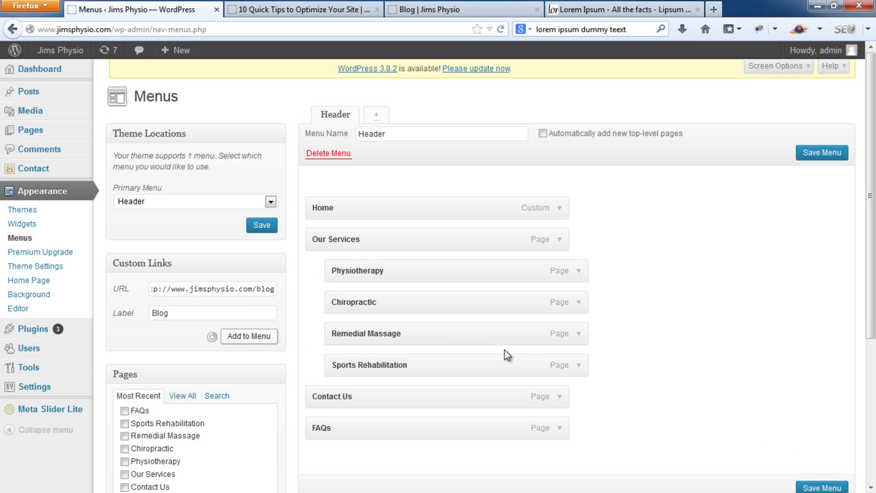
pyautogui.scroll(-2, 472, 355)
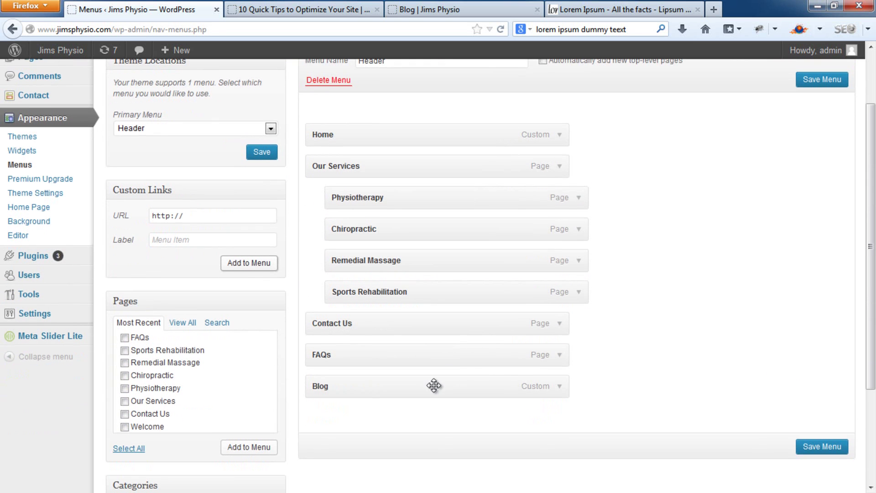
pyautogui.moveTo(426, 393)
pyautogui.mouseDown()
pyautogui.moveTo(425, 322)
pyautogui.moveTo(430, 328)
pyautogui.mouseUp()
pyautogui.click(807, 449)
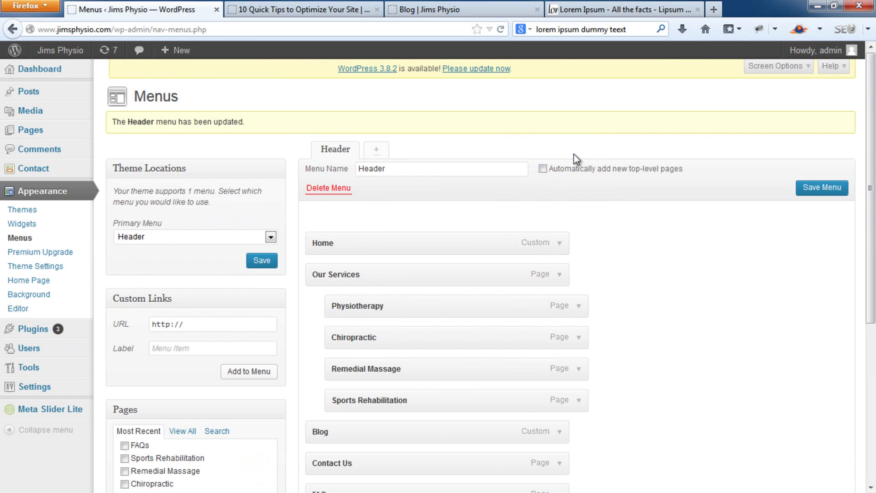
# Reload the live home page and follow the header's Blog link to the three posts.
pyautogui.click(458, 9)
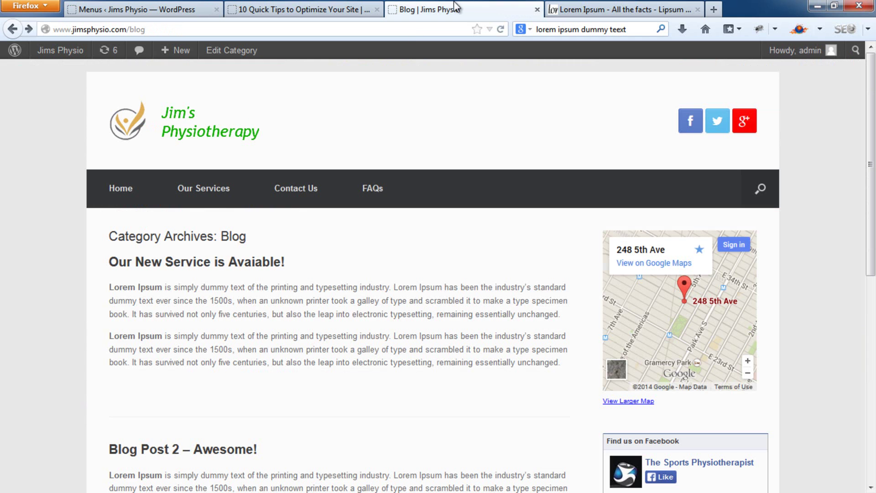
pyautogui.click(501, 29)
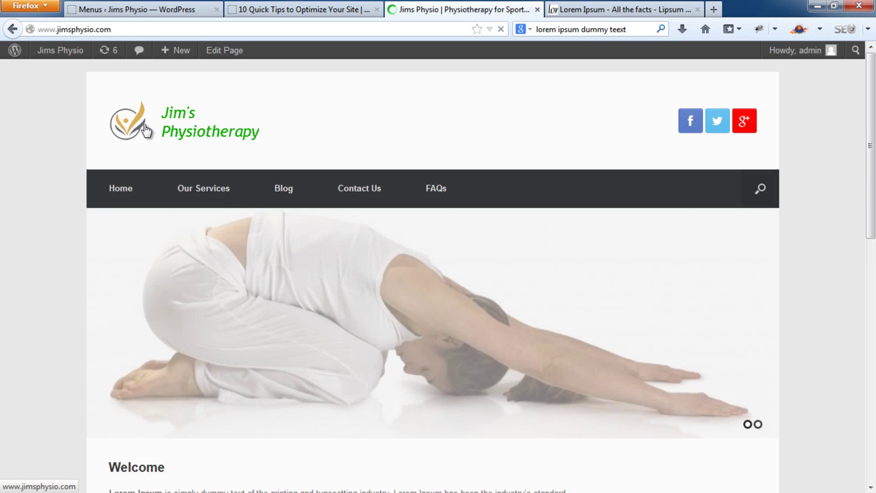
pyautogui.scroll(-5, 58, 230)
pyautogui.scroll(-3, 60, 231)
pyautogui.scroll(-1, 59, 232)
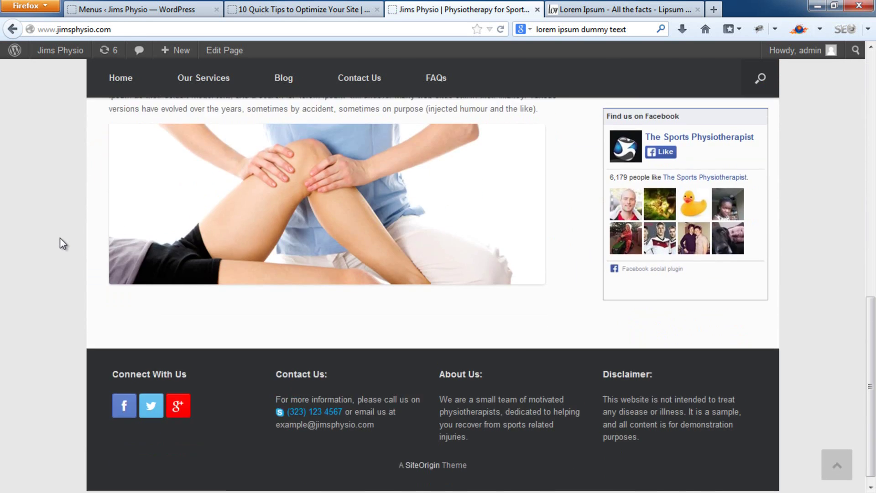
pyautogui.scroll(10, 60, 237)
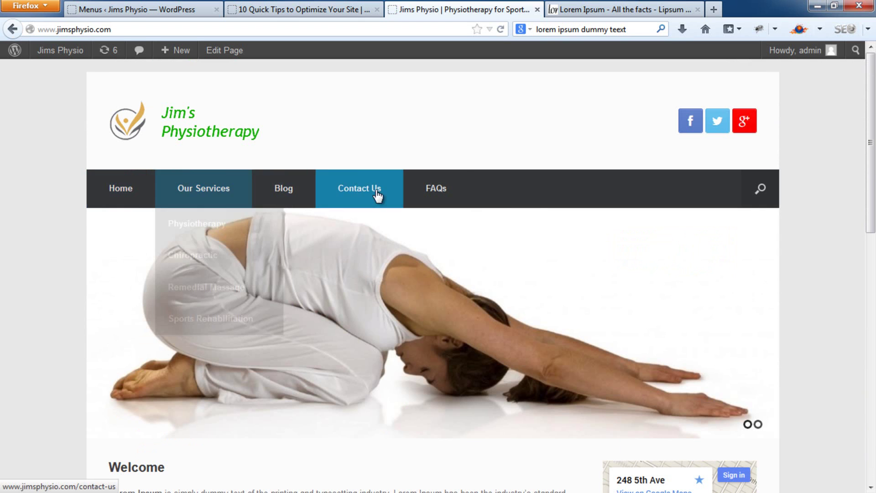
pyautogui.click(281, 202)
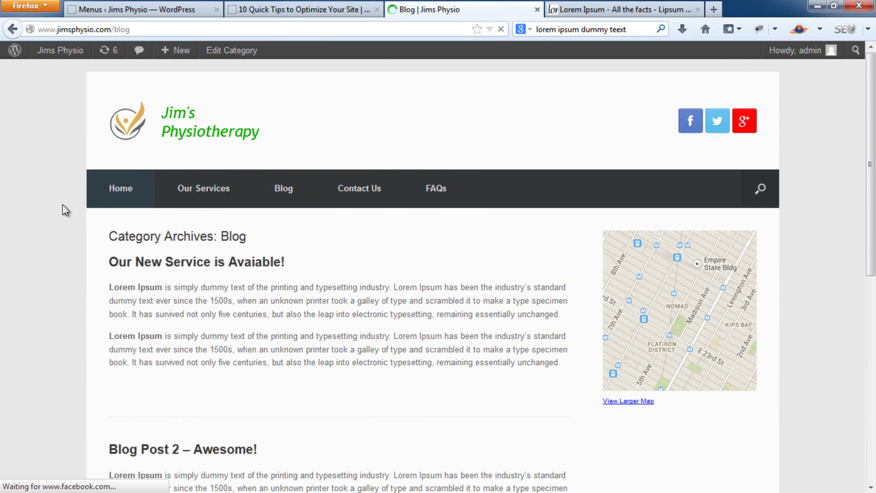
pyautogui.scroll(-2, 63, 205)
pyautogui.scroll(-2, 62, 204)
pyautogui.scroll(-3, 183, 218)
pyautogui.scroll(2, 182, 218)
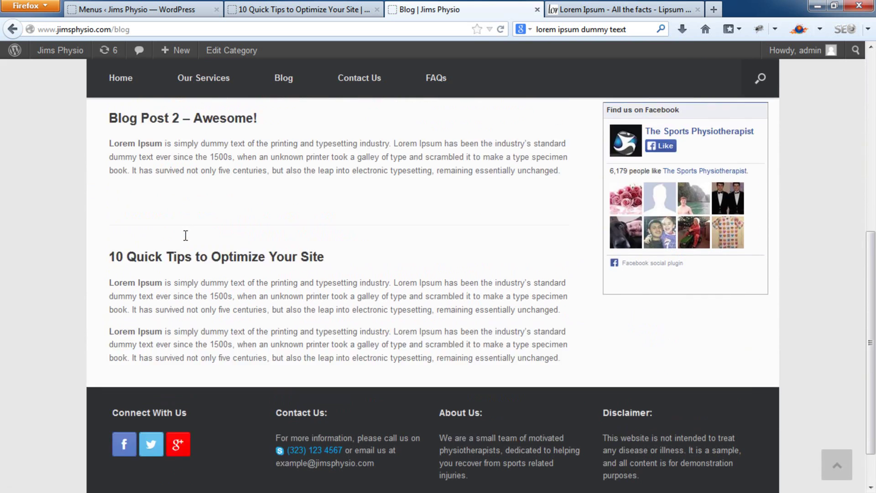
pyautogui.scroll(4, 185, 235)
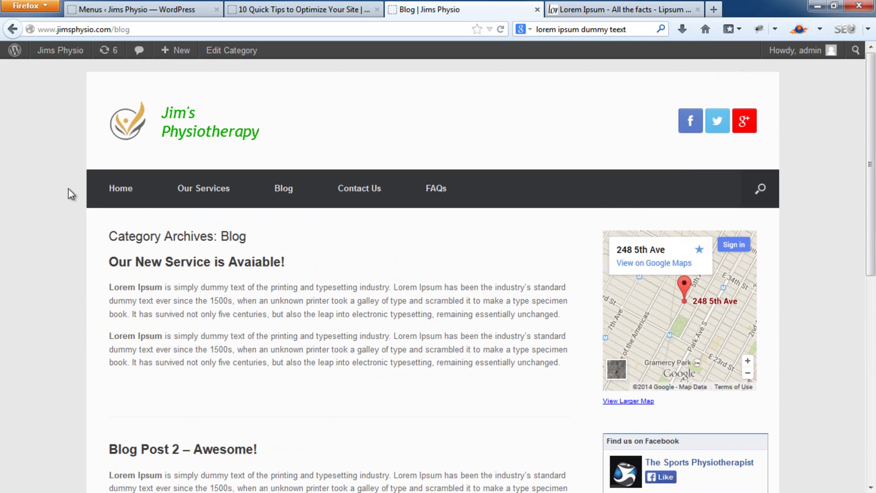